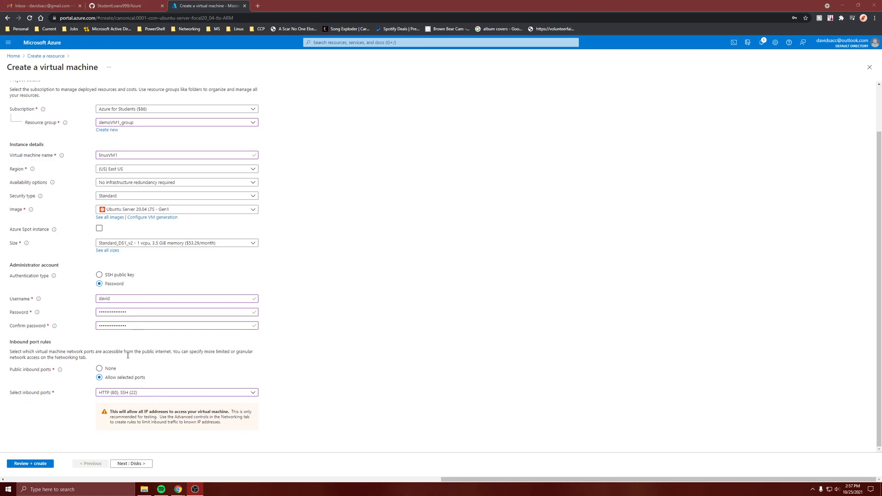
Review the basic and networking settings of the new linuxVM1 virtual machine.
{"action": "scroll", "coordinate": [95, 226], "scroll_direction": "down", "scroll_amount": 1}
{"action": "scroll", "coordinate": [95, 225], "scroll_direction": "up", "scroll_amount": 1}
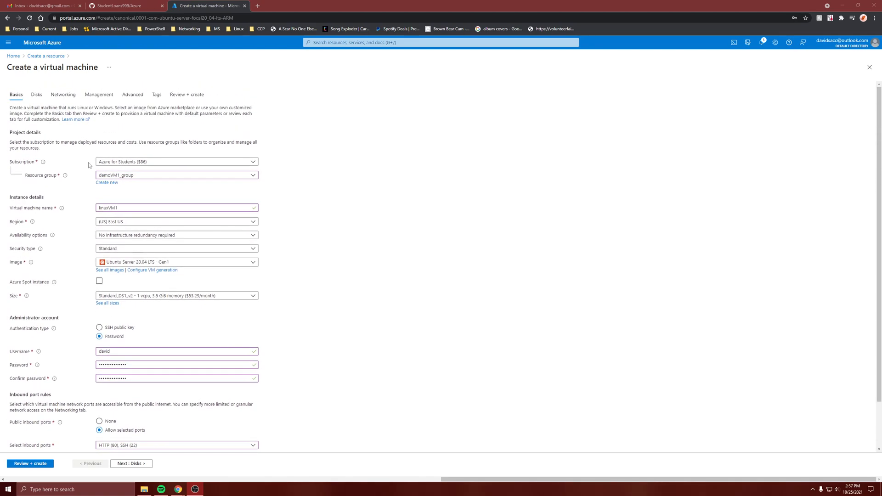
{"action": "scroll", "coordinate": [87, 143], "scroll_direction": "down", "scroll_amount": 1}
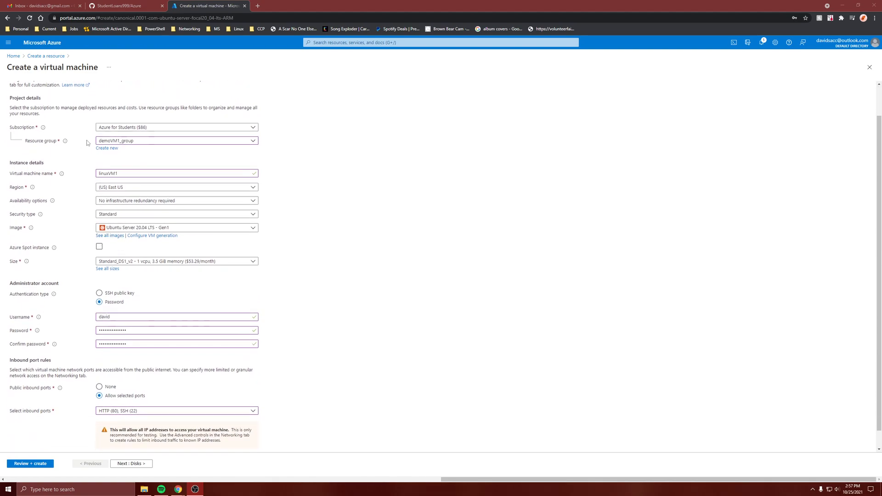
{"action": "scroll", "coordinate": [88, 143], "scroll_direction": "up", "scroll_amount": 1}
{"action": "left_click", "coordinate": [65, 97]}
{"action": "left_click", "coordinate": [66, 98]}
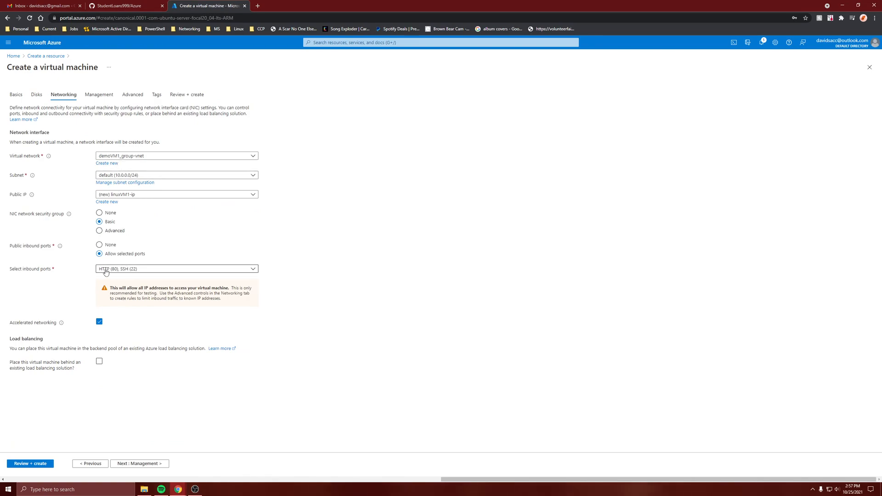
Go to the new virtual machine's advanced settings and activate the custom data field.
{"action": "left_click", "coordinate": [99, 95]}
{"action": "left_click", "coordinate": [131, 97]}
{"action": "left_click", "coordinate": [118, 263]}
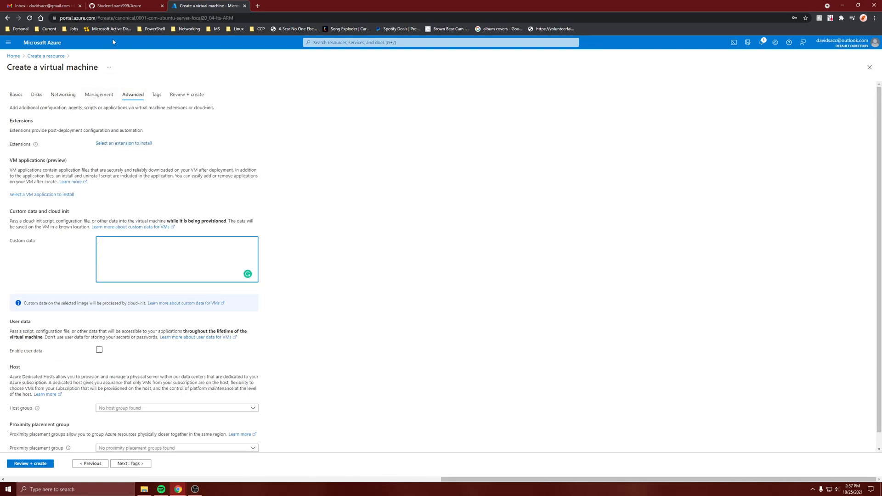
Switch to the Azure repository on GitHub and copy the full contents of cloudInit.yaml.
{"action": "left_click", "coordinate": [120, 5]}
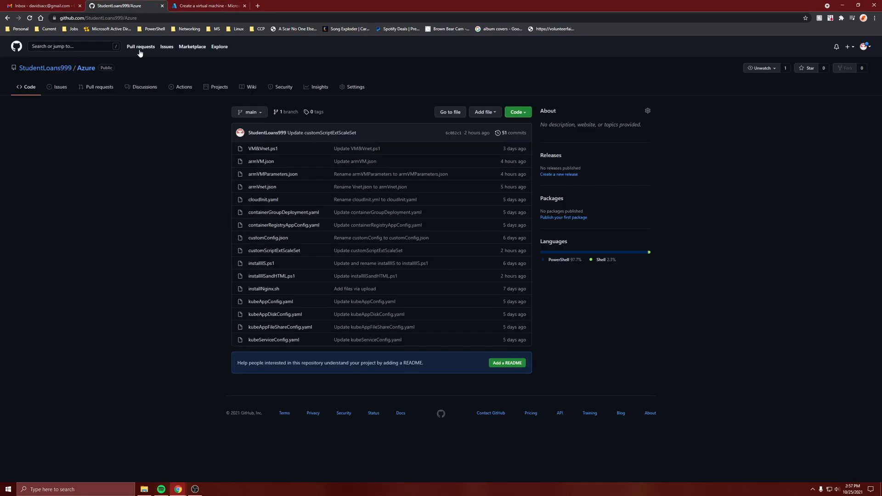
{"action": "left_click", "coordinate": [264, 289]}
{"action": "key", "text": "alt+Left"}
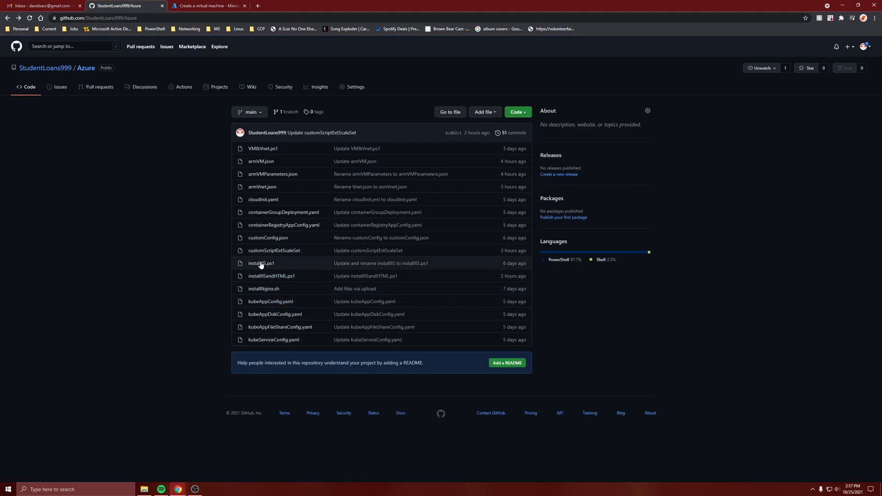
{"action": "left_click", "coordinate": [265, 200]}
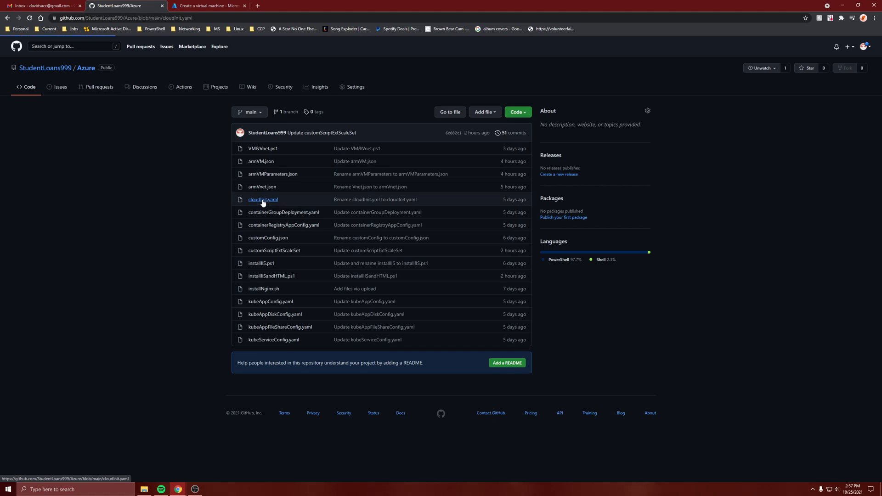
{"action": "left_click_drag", "start_coordinate": [280, 203], "coordinate": [252, 188]}
{"action": "key", "text": "ctrl+c"}
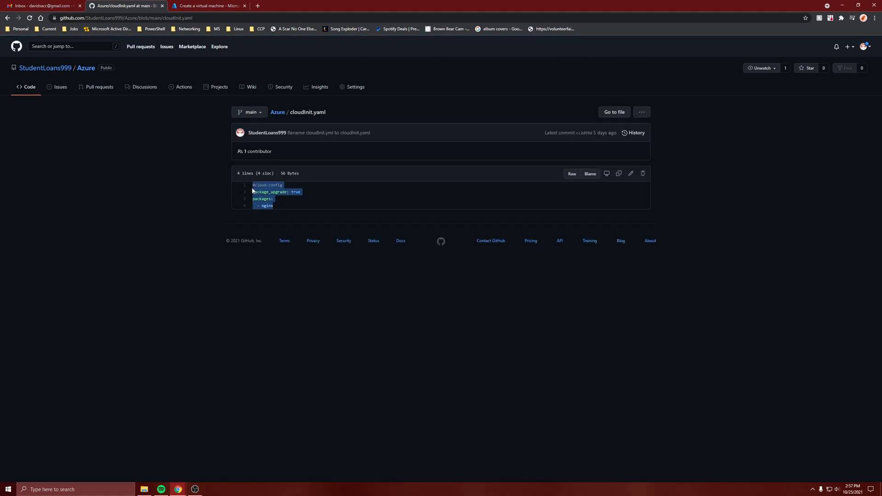
Paste the nginx cloud-config script into linuxVM1's custom data in the Azure portal and proceed to the review and create stage.
{"action": "left_click", "coordinate": [209, 6]}
{"action": "left_click", "coordinate": [156, 250]}
{"action": "key", "text": "ctrl+v"}
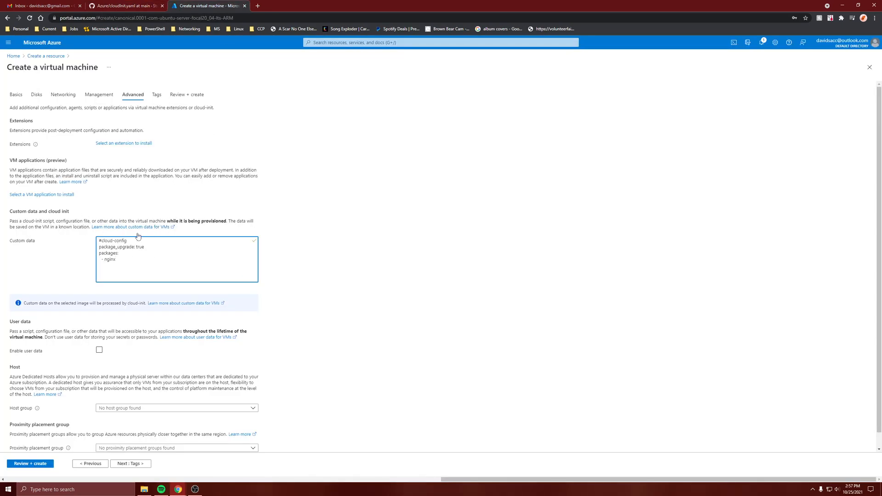
{"action": "scroll", "coordinate": [129, 265], "scroll_direction": "down", "scroll_amount": 1}
{"action": "scroll", "coordinate": [110, 255], "scroll_direction": "up", "scroll_amount": 1}
{"action": "left_click", "coordinate": [59, 251]}
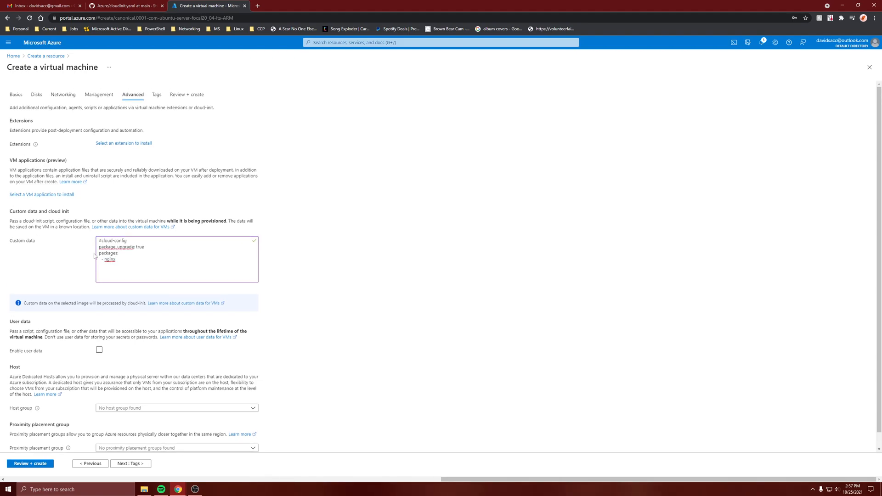
{"action": "scroll", "coordinate": [138, 248], "scroll_direction": "down", "scroll_amount": 1}
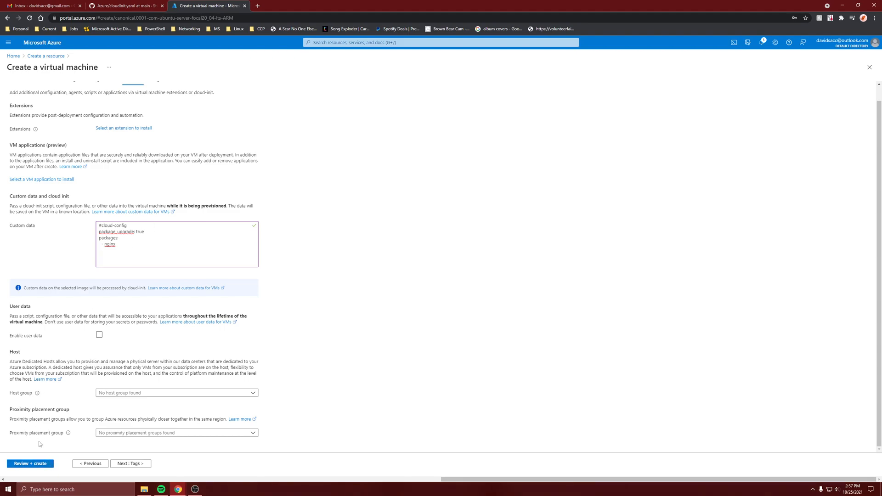
{"action": "left_click", "coordinate": [40, 464]}
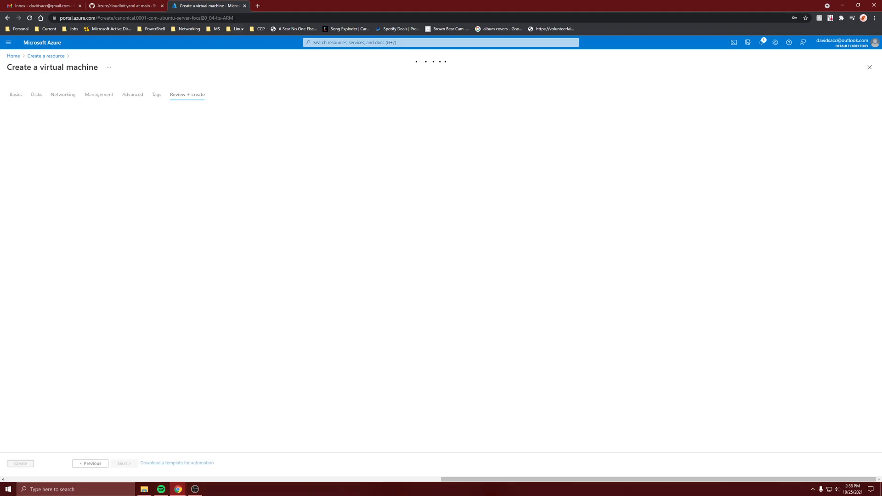
Check the nginx welcome page of linuxVM1 in a separate browser tab, return to the portal and close that tab.
{"action": "left_click", "coordinate": [258, 6]}
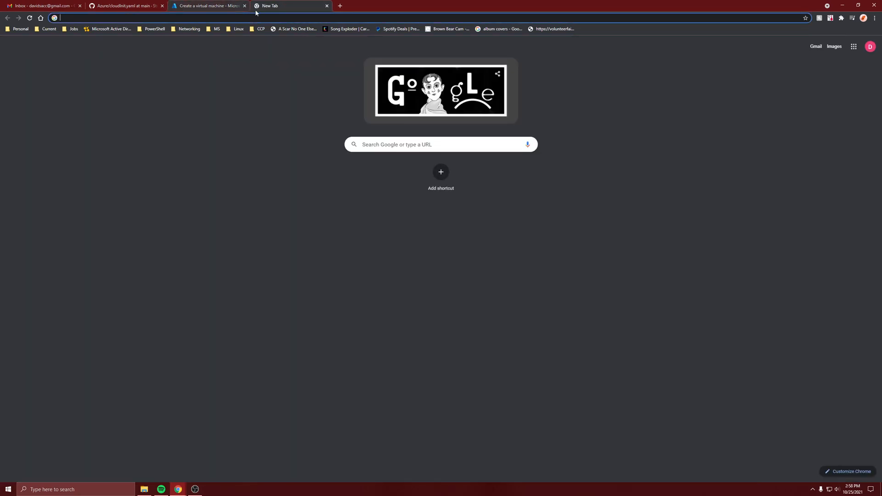
{"action": "left_click", "coordinate": [214, 5]}
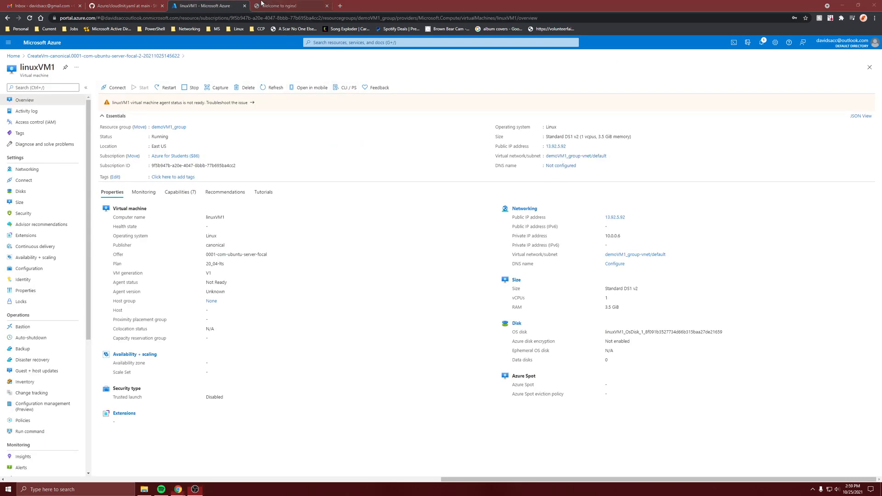
{"action": "left_click", "coordinate": [261, 5]}
{"action": "left_click", "coordinate": [215, 6]}
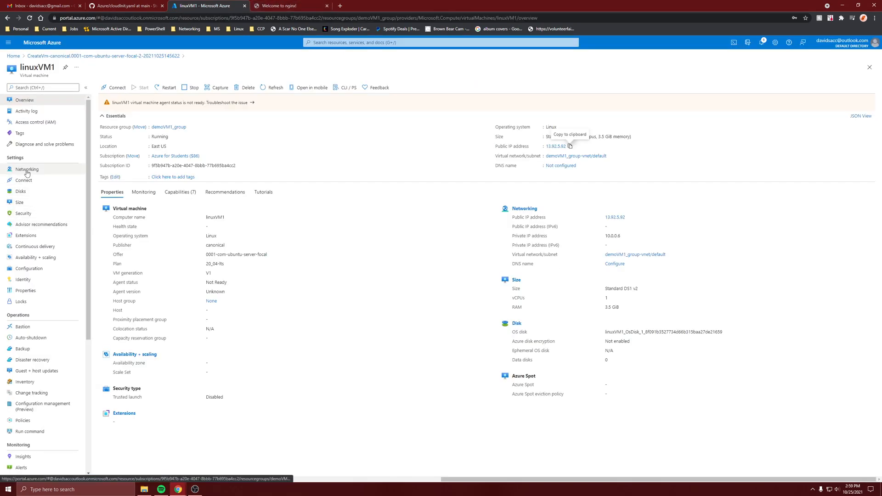
{"action": "left_click", "coordinate": [328, 5]}
In ipconfig1 of linuxVM1's network interface, disassociate the public IP address, set the private IP assignment to Static, and save.
{"action": "left_click", "coordinate": [32, 169]}
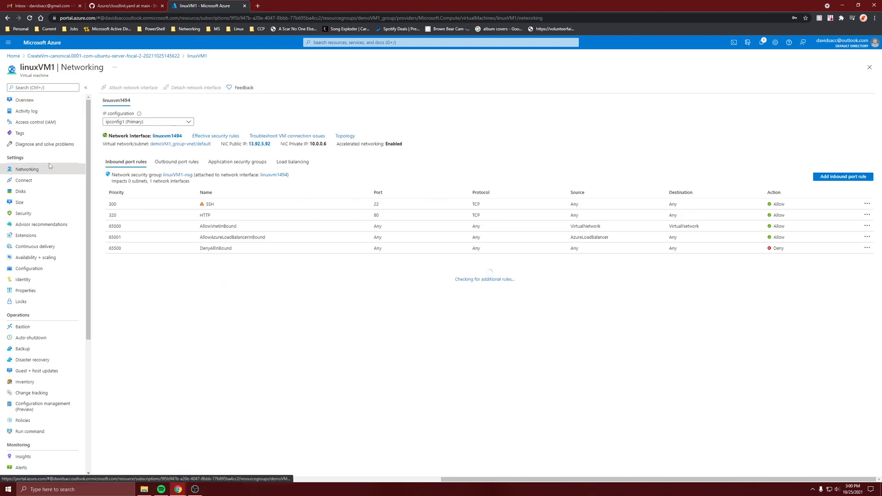
{"action": "left_click", "coordinate": [158, 137]}
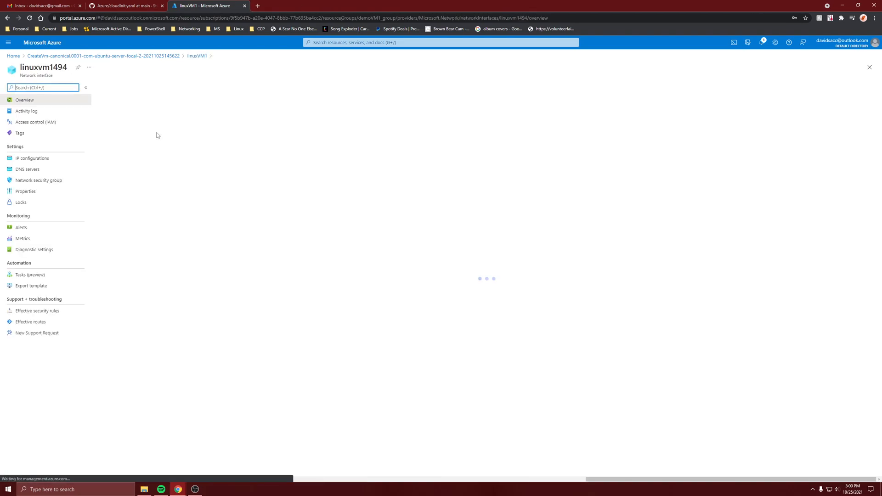
{"action": "left_click", "coordinate": [37, 158]}
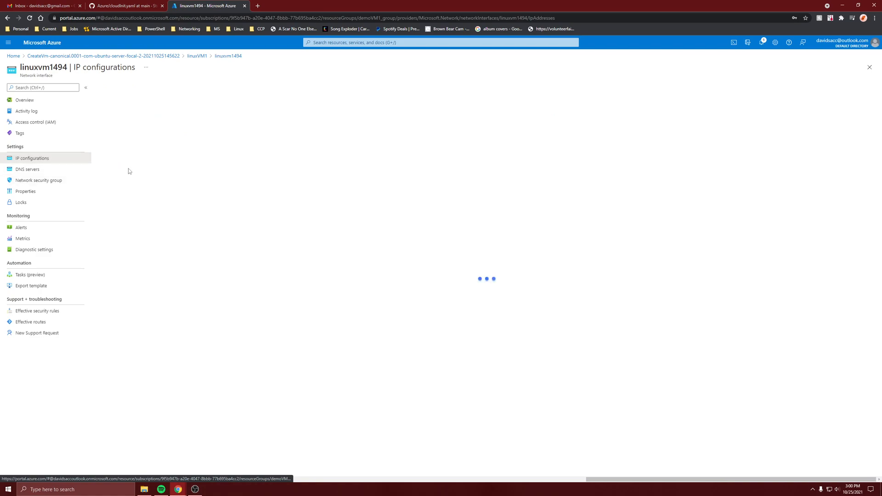
{"action": "left_click", "coordinate": [121, 186]}
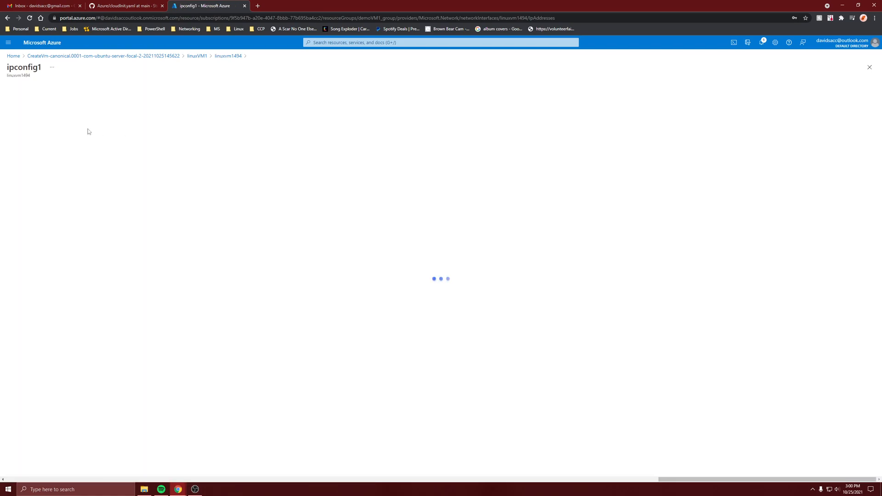
{"action": "left_click", "coordinate": [34, 123]}
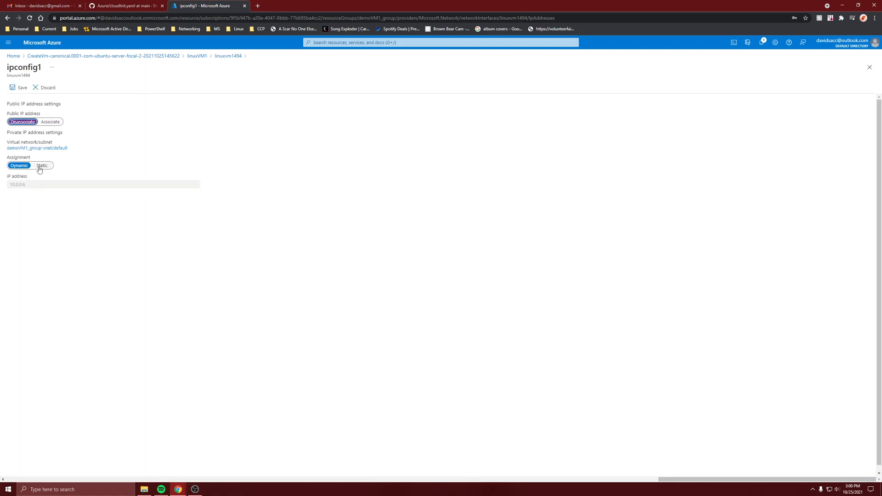
{"action": "left_click", "coordinate": [41, 166]}
{"action": "left_click", "coordinate": [20, 88]}
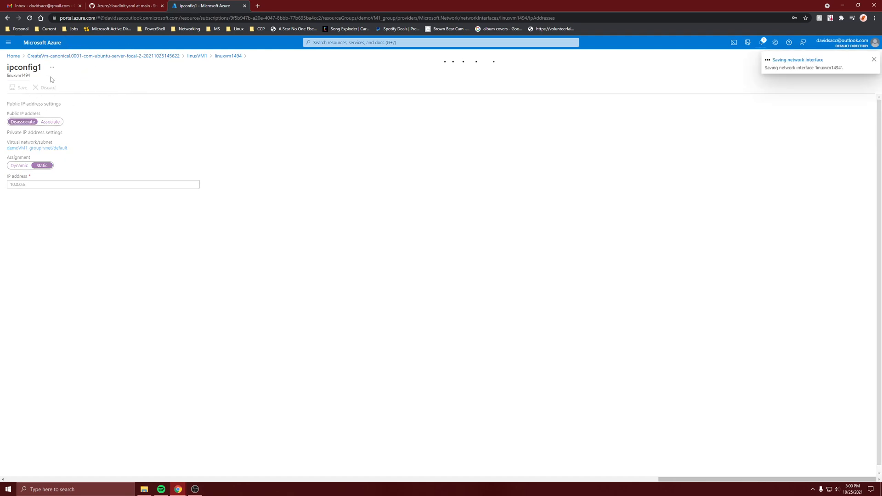
{"action": "left_click", "coordinate": [233, 58]}
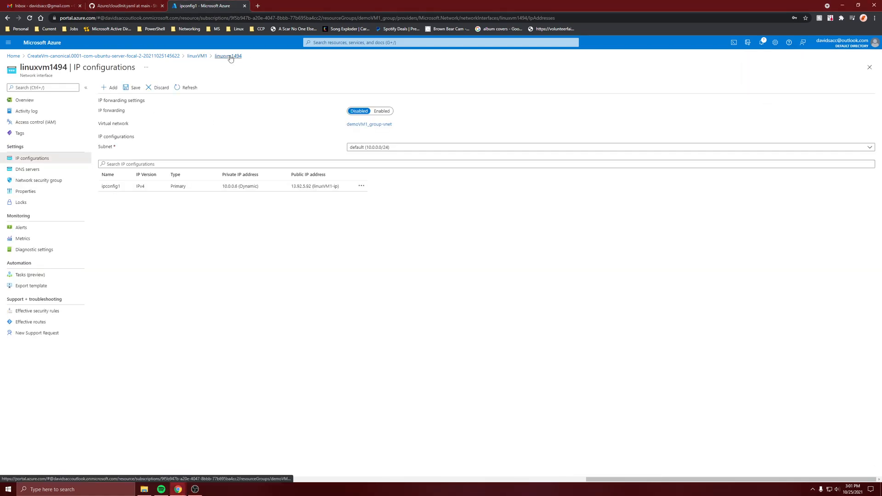
Add a backend pool named Linuxpool containing linuxVM1 to the standardloadbalancer load balancer.
{"action": "left_click", "coordinate": [9, 56]}
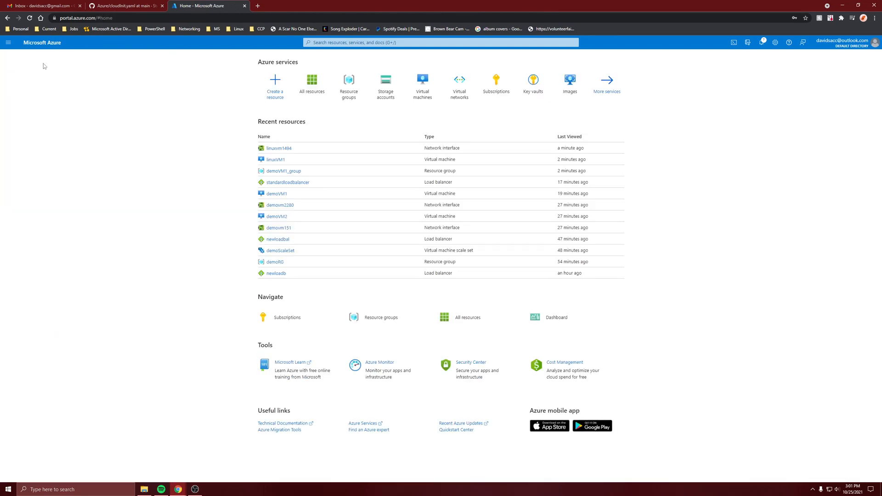
{"action": "left_click", "coordinate": [285, 183]}
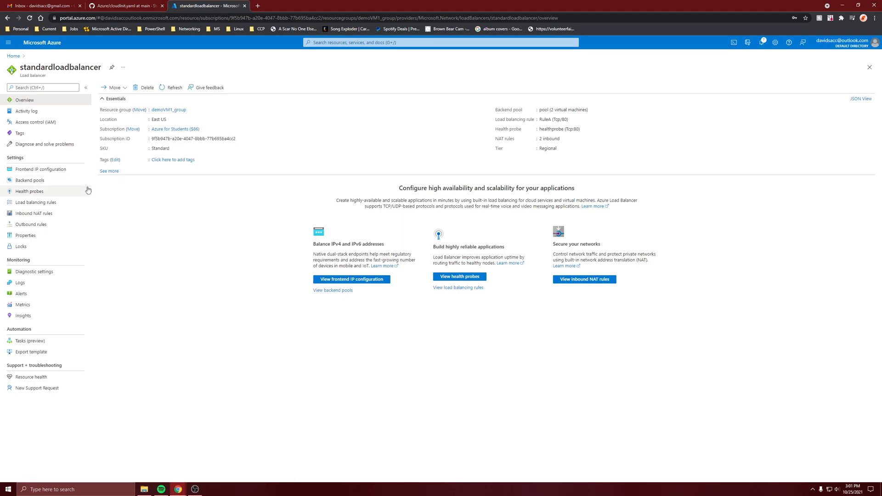
{"action": "left_click", "coordinate": [30, 181]}
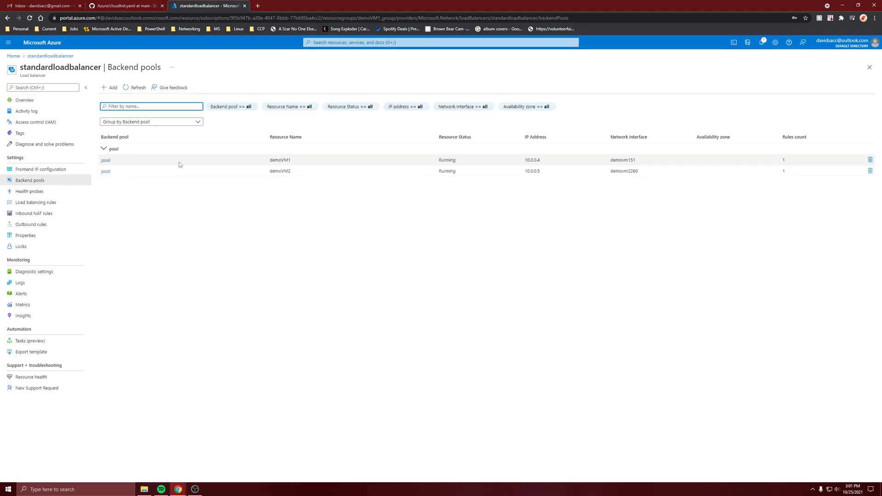
{"action": "left_click", "coordinate": [110, 88]}
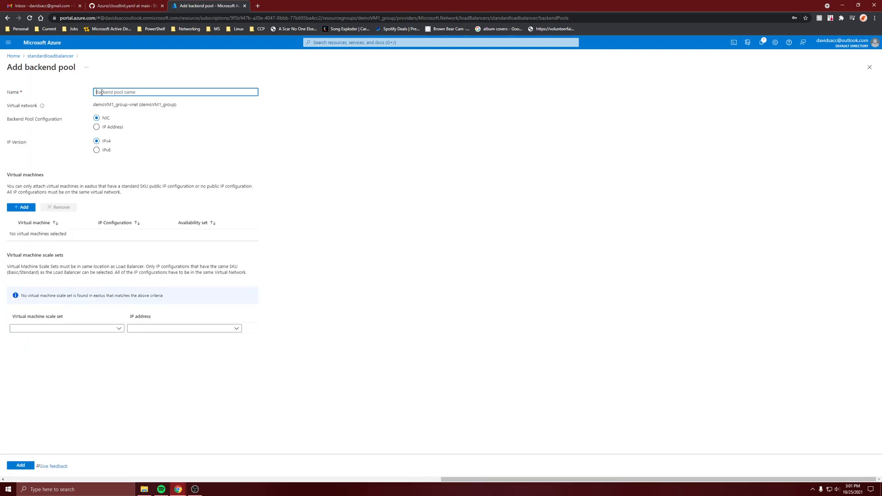
{"action": "type", "text": "Linuxpool"}
{"action": "left_click", "coordinate": [22, 207]}
{"action": "left_click", "coordinate": [508, 160]}
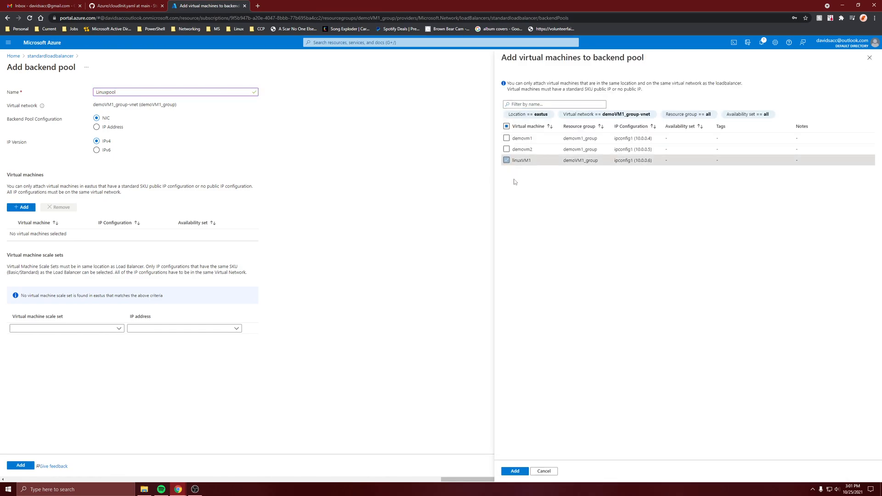
{"action": "left_click", "coordinate": [515, 471]}
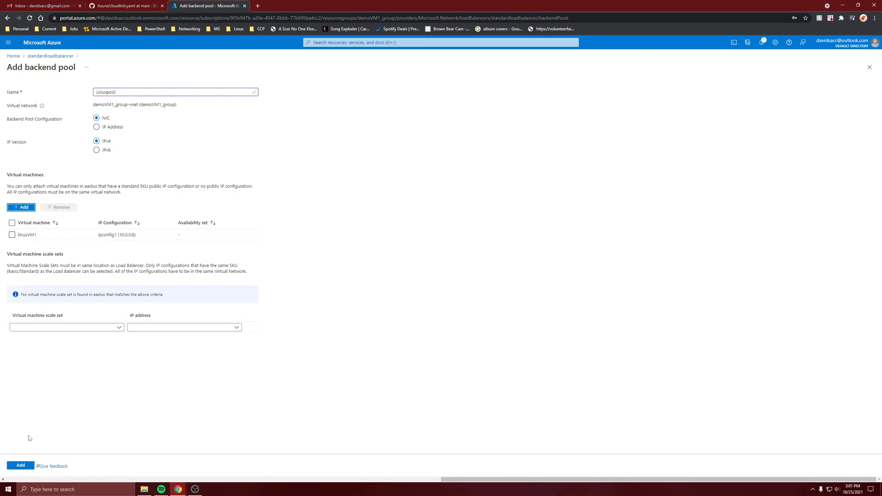
{"action": "left_click", "coordinate": [25, 465]}
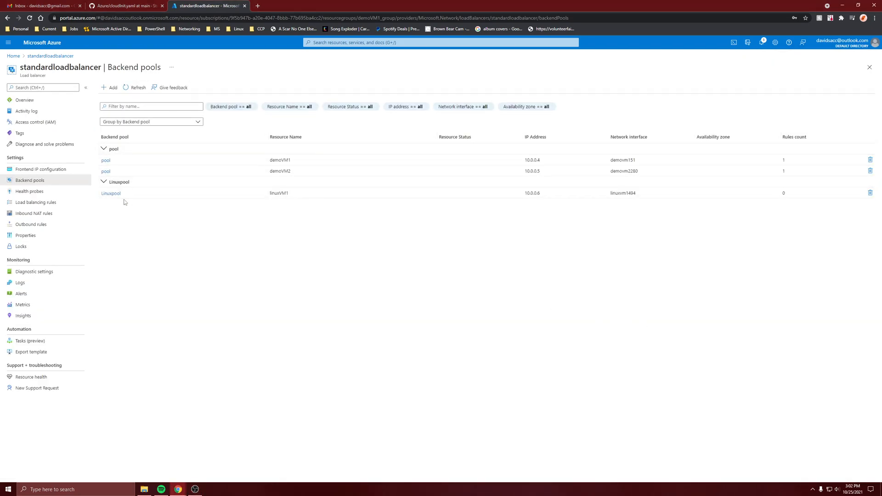
Check the load balancer's frontend IP configuration and the settings of its existing health probe.
{"action": "left_click", "coordinate": [55, 169]}
{"action": "left_click", "coordinate": [51, 192]}
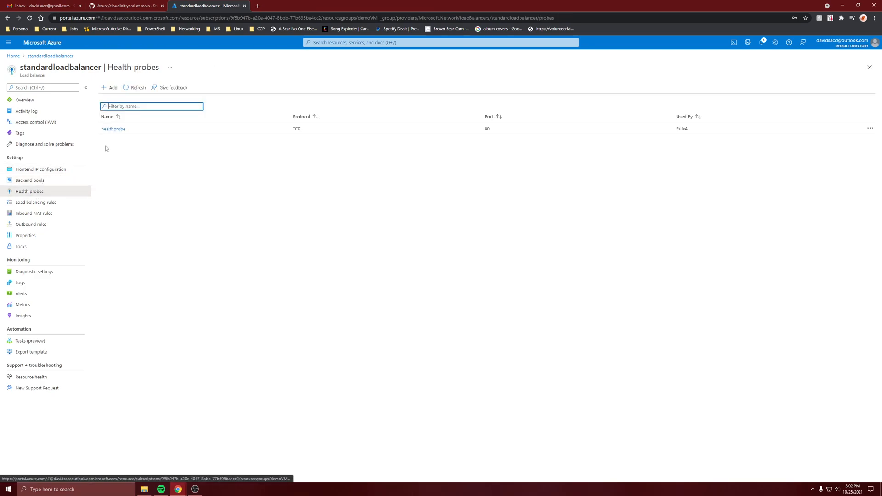
{"action": "left_click", "coordinate": [114, 129]}
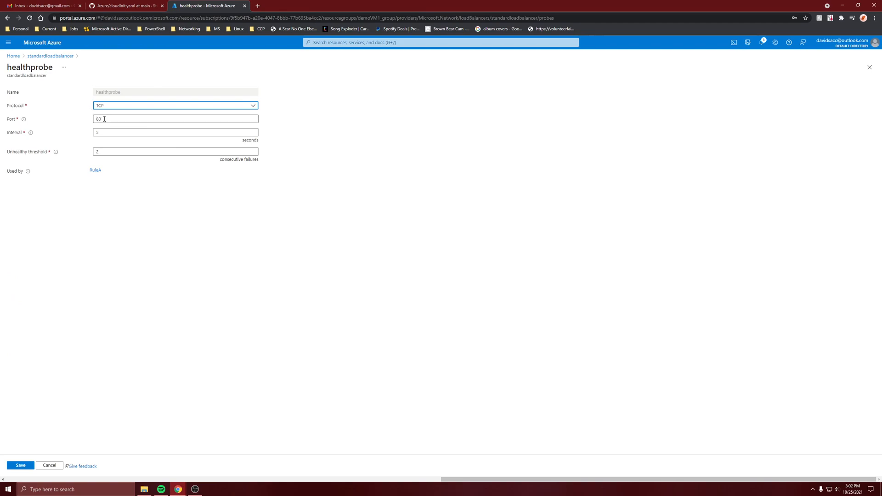
{"action": "left_click", "coordinate": [56, 57]}
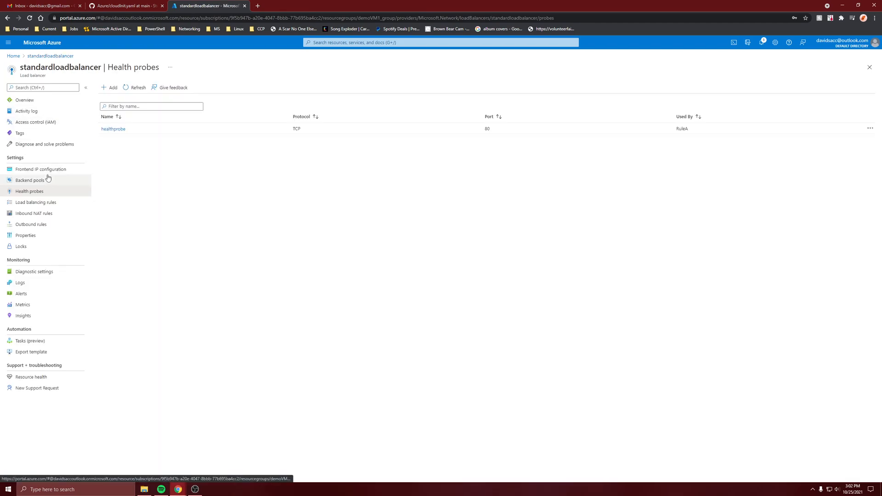
{"action": "left_click", "coordinate": [34, 202]}
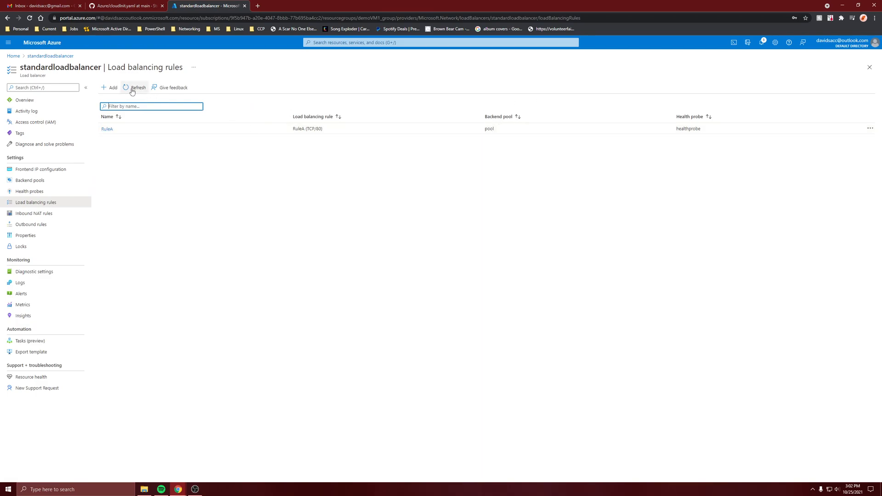
{"action": "left_click", "coordinate": [111, 88]}
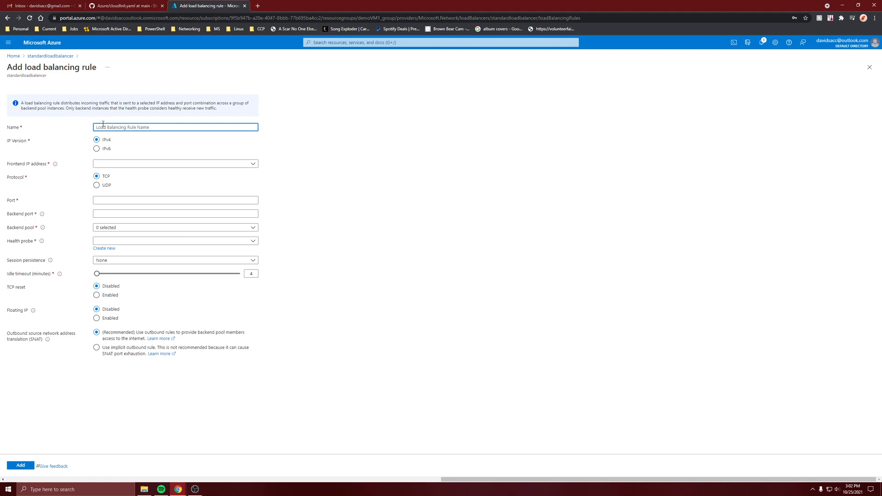
{"action": "type", "text": "Linuxlbrule"}
{"action": "left_click", "coordinate": [118, 164]}
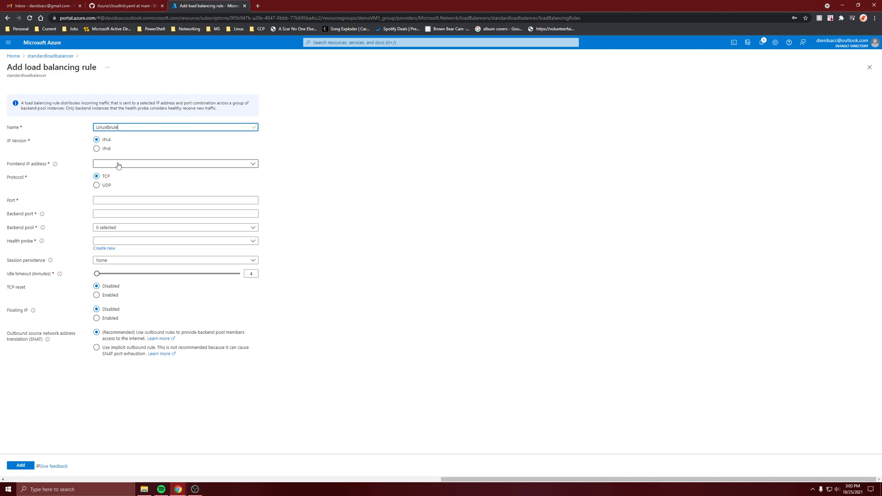
{"action": "left_click", "coordinate": [122, 190]}
{"action": "left_click", "coordinate": [115, 201]}
{"action": "type", "text": "80"}
{"action": "key", "text": "Tab"}
{"action": "type", "text": "80"}
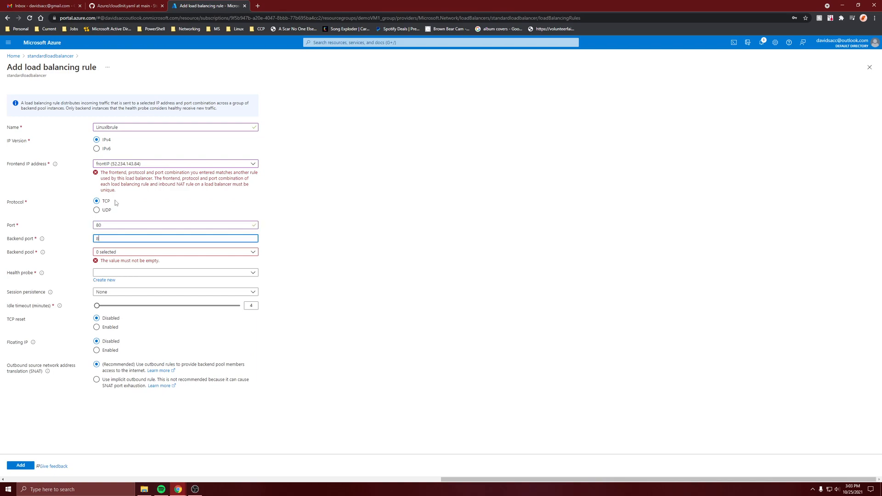
{"action": "left_click", "coordinate": [124, 253]}
{"action": "left_click", "coordinate": [123, 287]}
{"action": "left_click", "coordinate": [301, 288]}
{"action": "left_click", "coordinate": [181, 264]}
{"action": "left_click", "coordinate": [131, 276]}
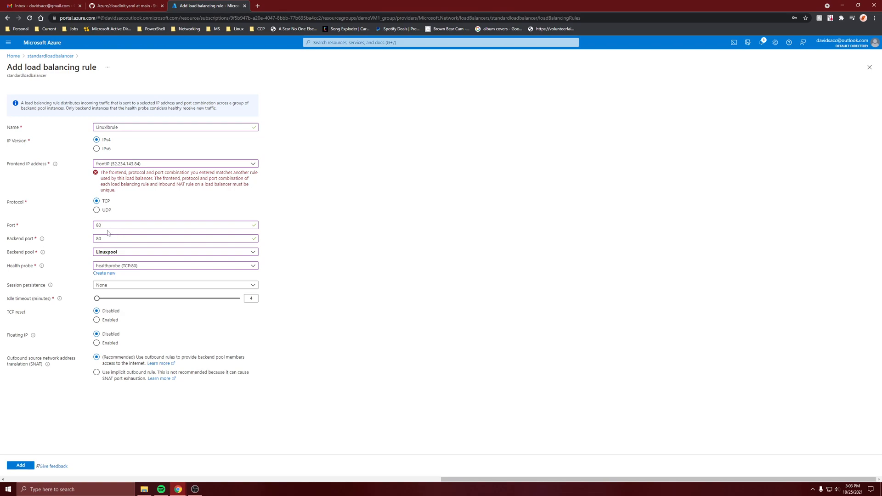
{"action": "left_click", "coordinate": [144, 165]}
{"action": "left_click", "coordinate": [279, 175]}
{"action": "left_click", "coordinate": [103, 254]}
{"action": "left_click", "coordinate": [124, 406]}
{"action": "left_click", "coordinate": [62, 57]}
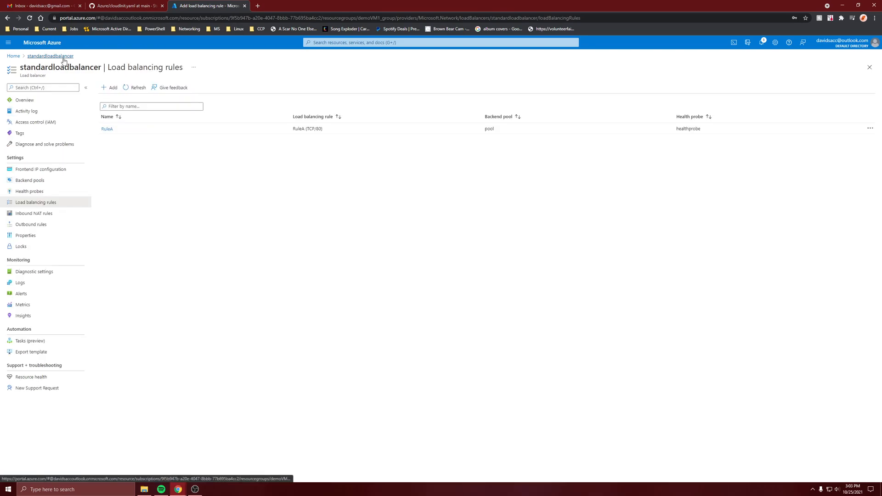
Add a frontend IP address named LinuxFrontIP to the load balancer, using a new public IP address named LinuxPublicIP.
{"action": "left_click", "coordinate": [48, 170]}
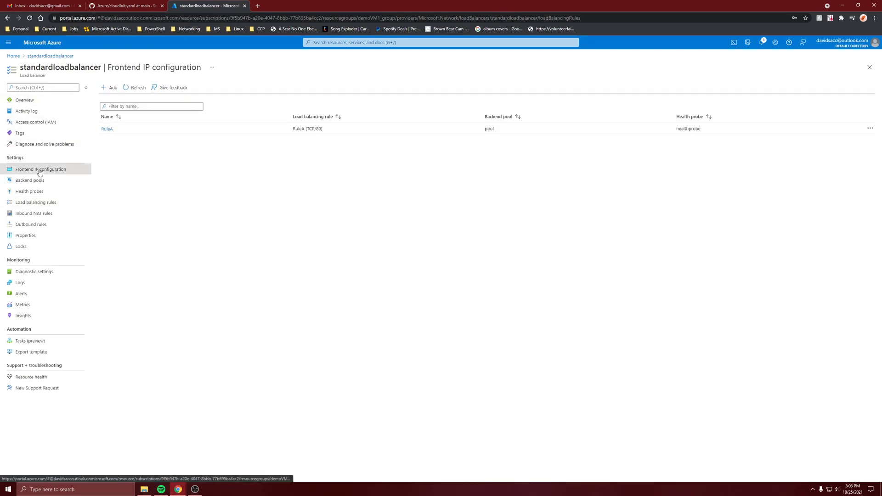
{"action": "left_click", "coordinate": [111, 87]}
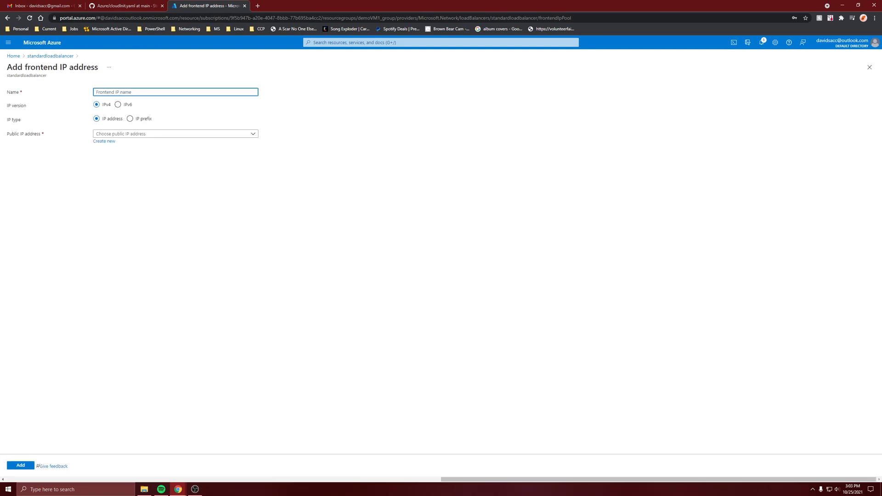
{"action": "left_click", "coordinate": [404, 247]}
{"action": "left_click", "coordinate": [210, 92]}
{"action": "type", "text": "LinuxFrontIP"}
{"action": "left_click", "coordinate": [151, 135]}
{"action": "left_click", "coordinate": [81, 173]}
{"action": "left_click", "coordinate": [104, 142]}
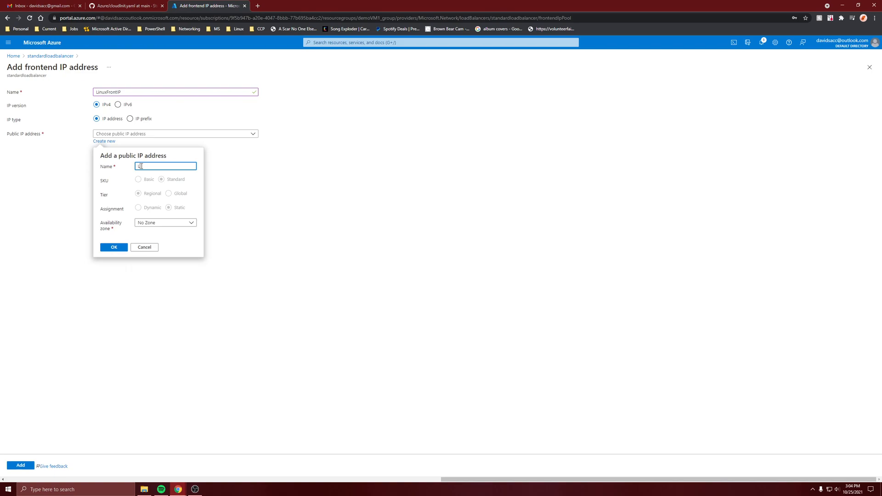
{"action": "type", "text": "LinuxPublixc"}
{"action": "key", "text": "BackSpace"}
{"action": "left_click", "coordinate": [115, 248]}
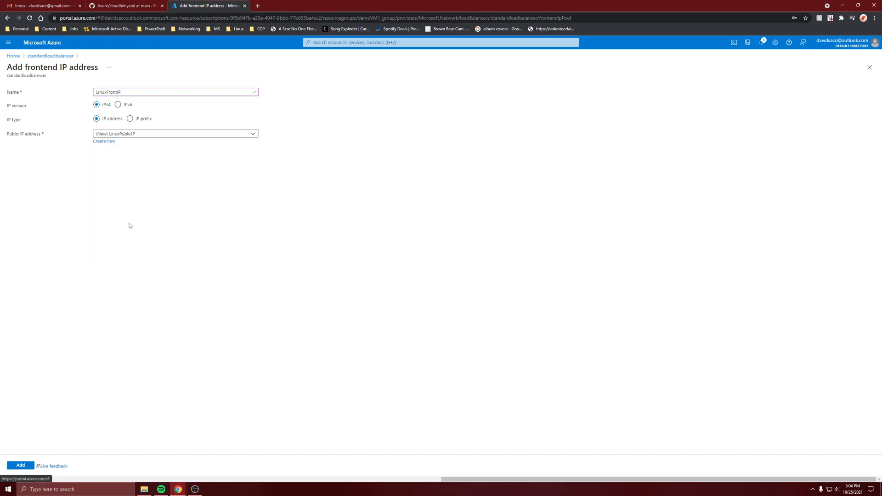
{"action": "left_click", "coordinate": [20, 465]}
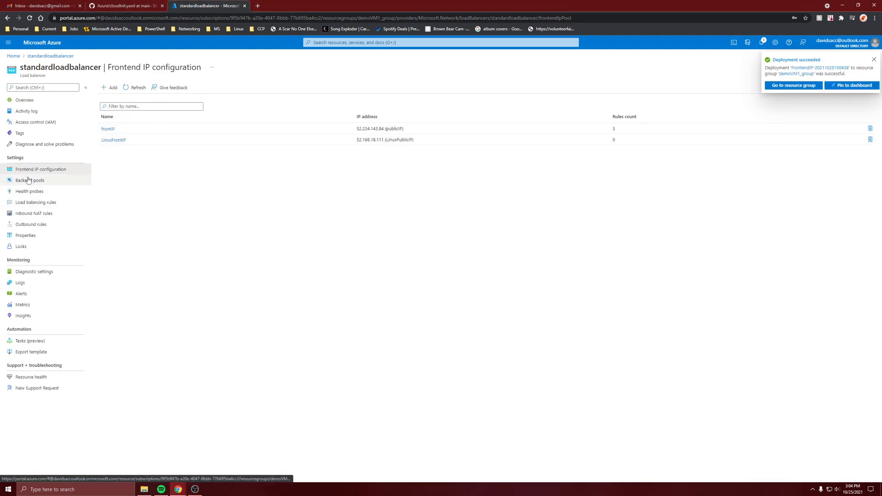
Start a new load balancing rule named LinuxRule with frontend IP address LinuxFrontIP, port 80 and backend port 80.
{"action": "left_click", "coordinate": [36, 202]}
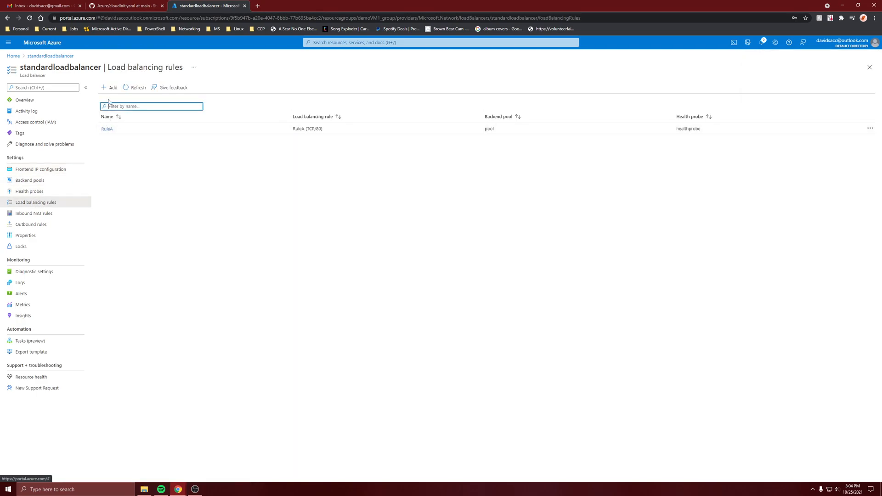
{"action": "left_click", "coordinate": [111, 87]}
{"action": "type", "text": "LinuxRule"}
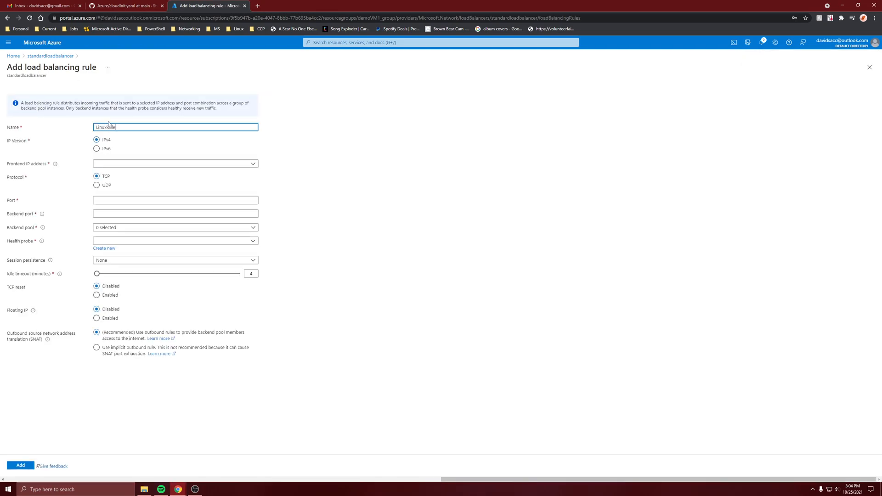
{"action": "left_click", "coordinate": [138, 164]}
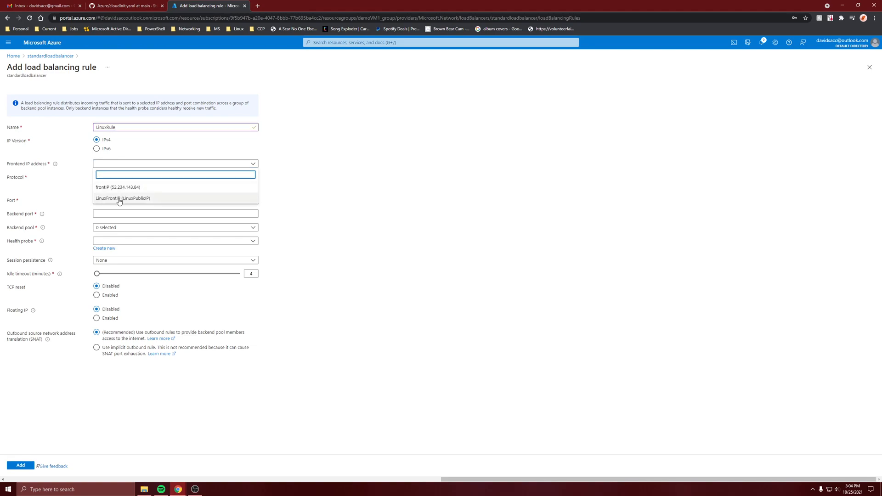
{"action": "left_click", "coordinate": [122, 199]}
{"action": "left_click", "coordinate": [111, 199]}
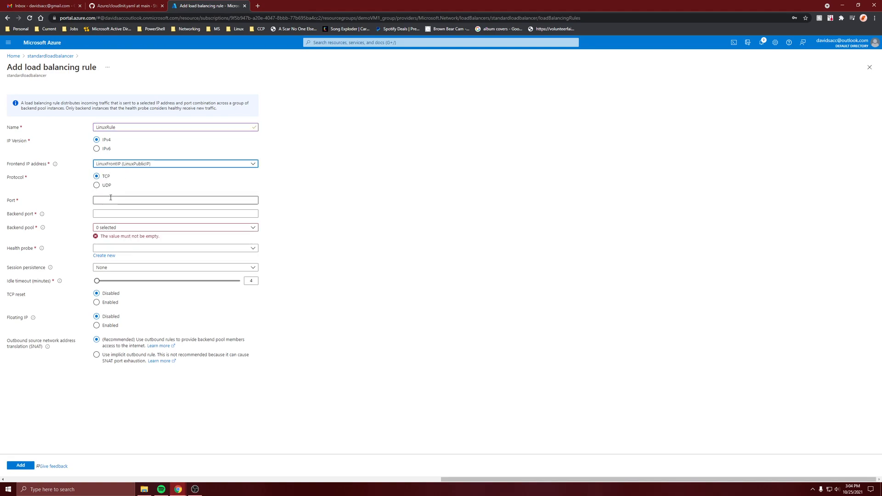
{"action": "type", "text": "80"}
{"action": "key", "text": "Tab"}
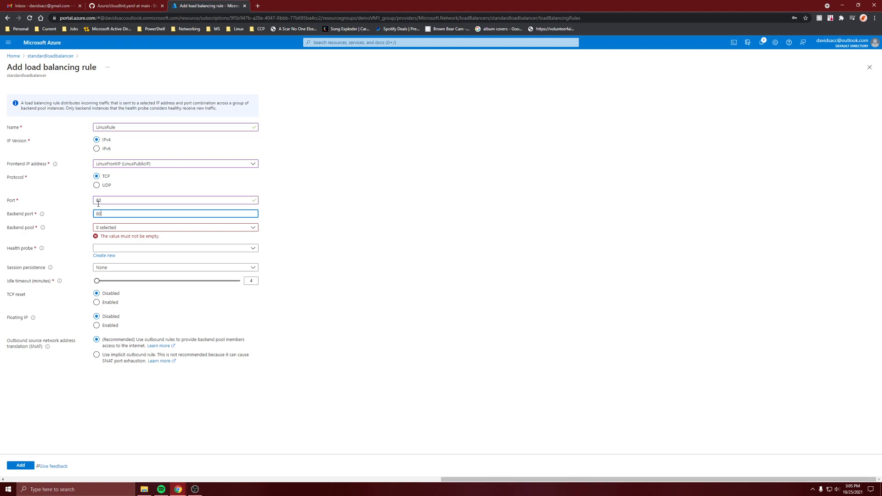
Assign the Linuxpool backend pool and the existing healthprobe to the rule and add it.
{"action": "left_click", "coordinate": [99, 227]}
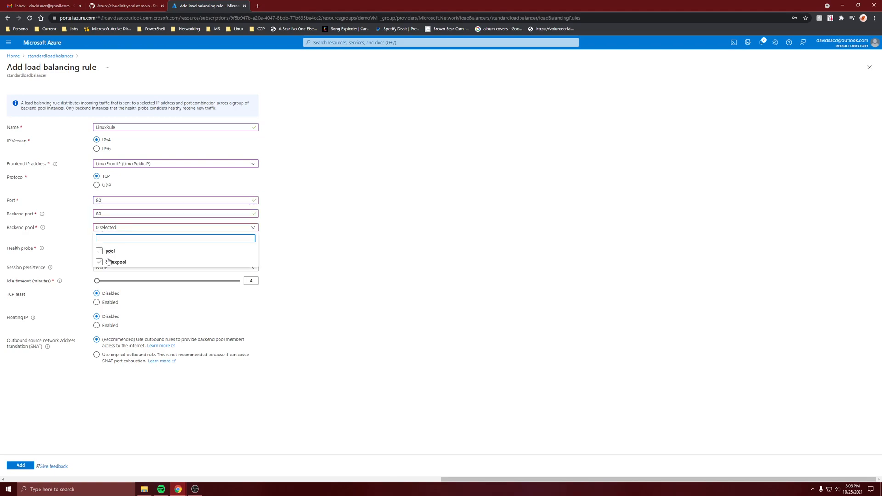
{"action": "left_click", "coordinate": [109, 262]}
{"action": "left_click", "coordinate": [307, 290]}
{"action": "left_click", "coordinate": [119, 241]}
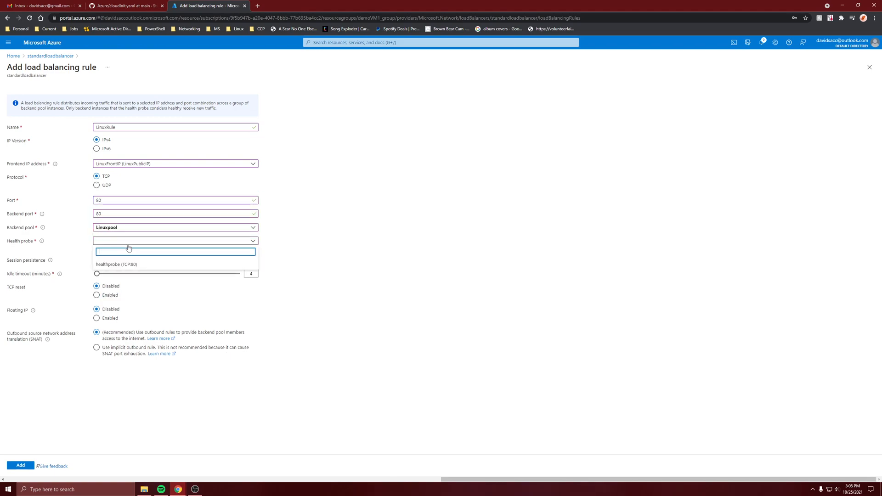
{"action": "left_click", "coordinate": [124, 265]}
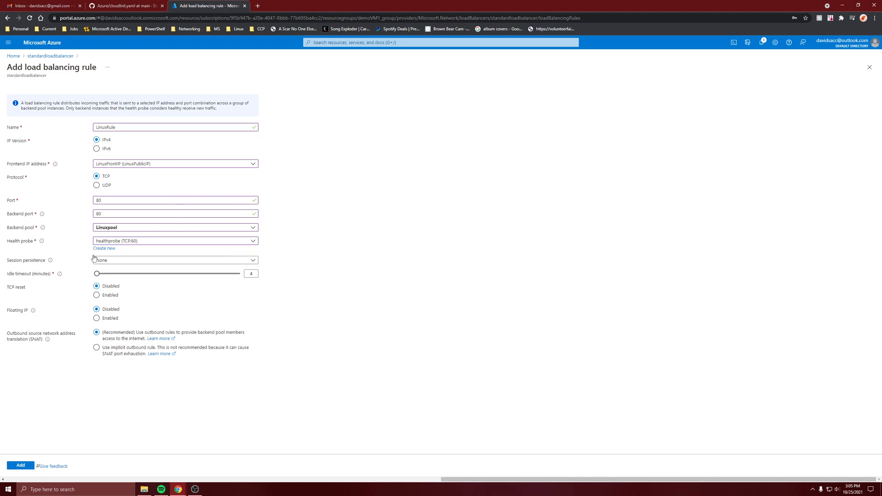
{"action": "left_click", "coordinate": [23, 465]}
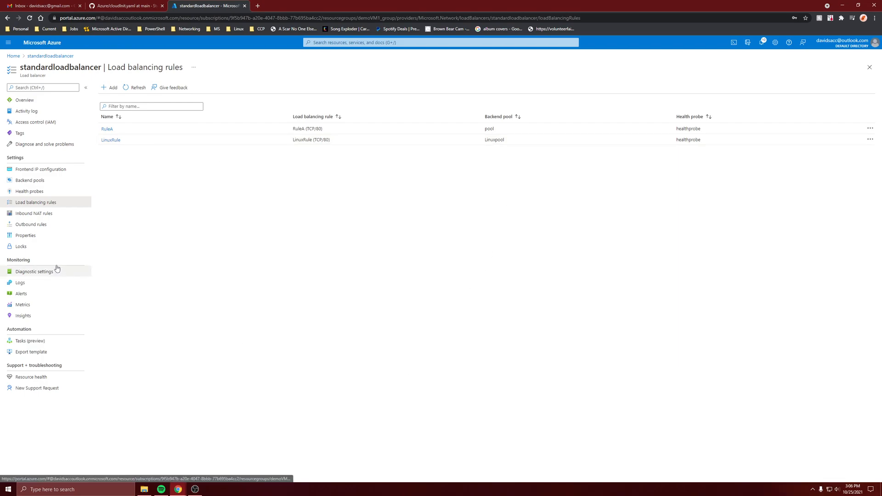
Check the web page served at LinuxFrontIP's public address in a separate browser tab, and close that tab.
{"action": "left_click", "coordinate": [42, 171]}
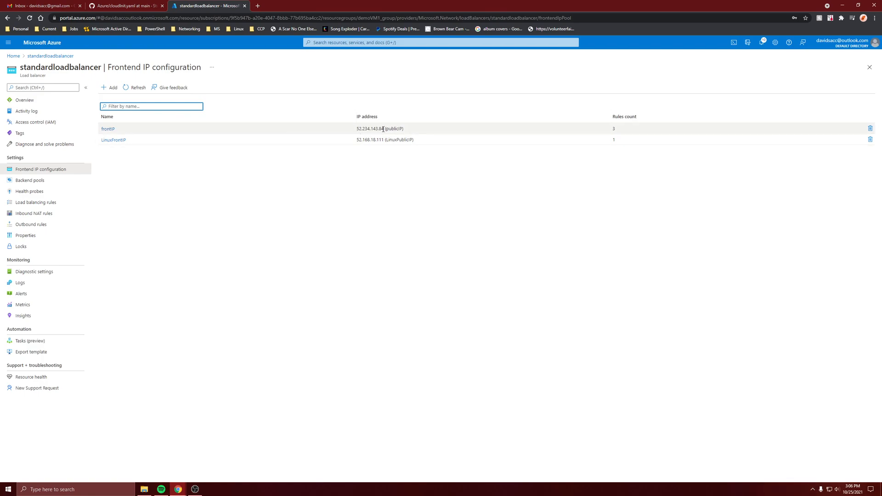
{"action": "left_click_drag", "start_coordinate": [384, 139], "coordinate": [357, 140]}
{"action": "key", "text": "ctrl+c"}
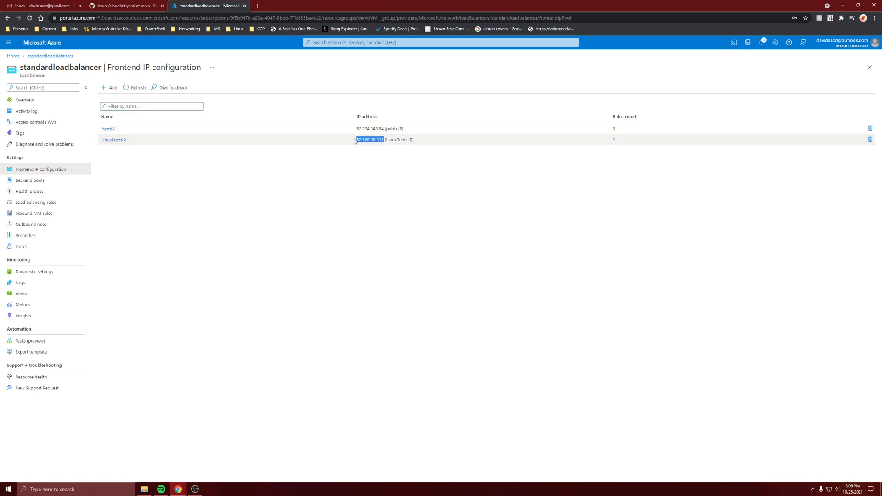
{"action": "left_click", "coordinate": [259, 6]}
{"action": "key", "text": "ctrl+v"}
{"action": "key", "text": "Return"}
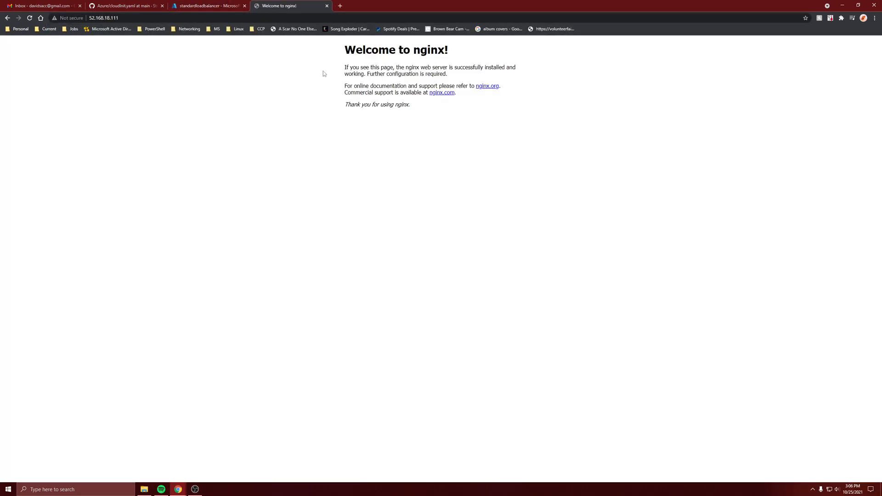
{"action": "left_click", "coordinate": [327, 6]}
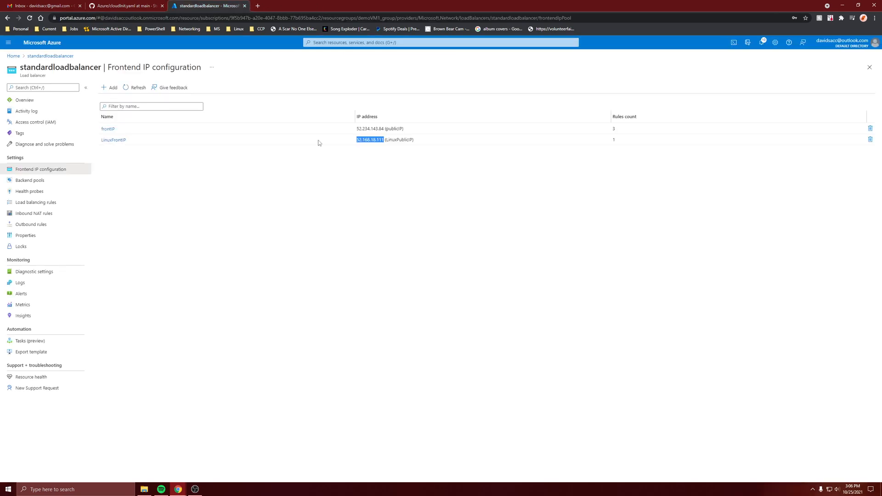
Start a new inbound NAT rule named LinuxNAT with frontend IP address LinuxFrontIP and port 4002.
{"action": "left_click", "coordinate": [41, 214]}
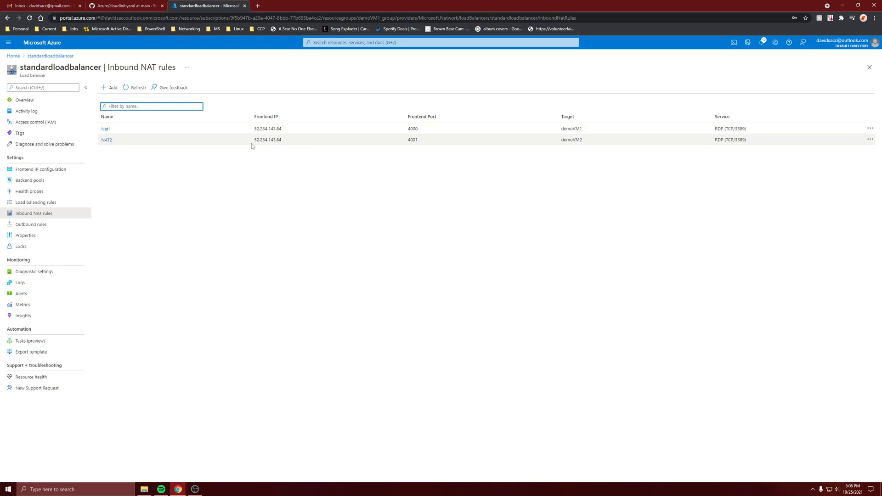
{"action": "left_click", "coordinate": [111, 88]}
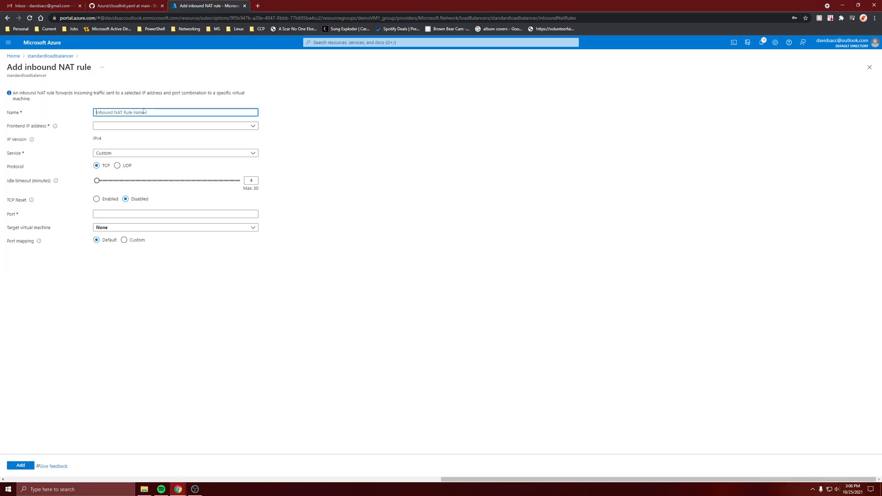
{"action": "type", "text": "Linux2"}
{"action": "key", "text": "BackSpace"}
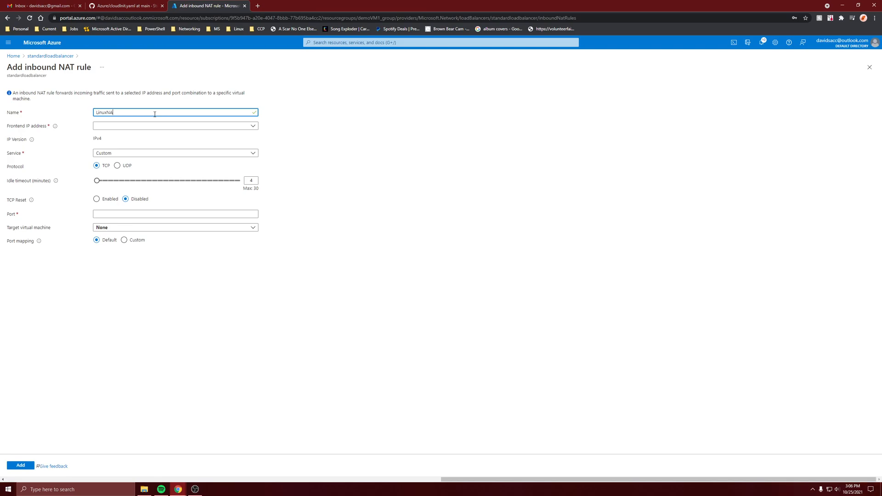
{"action": "left_click", "coordinate": [117, 125]}
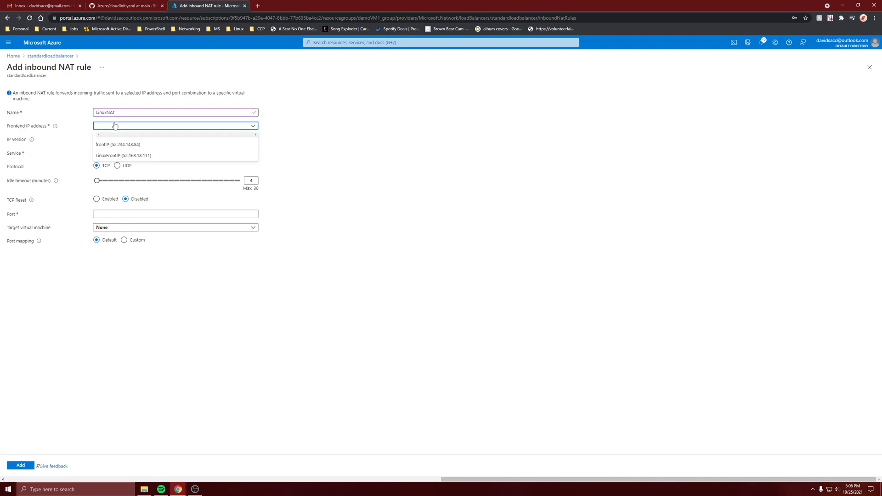
{"action": "left_click", "coordinate": [105, 155]}
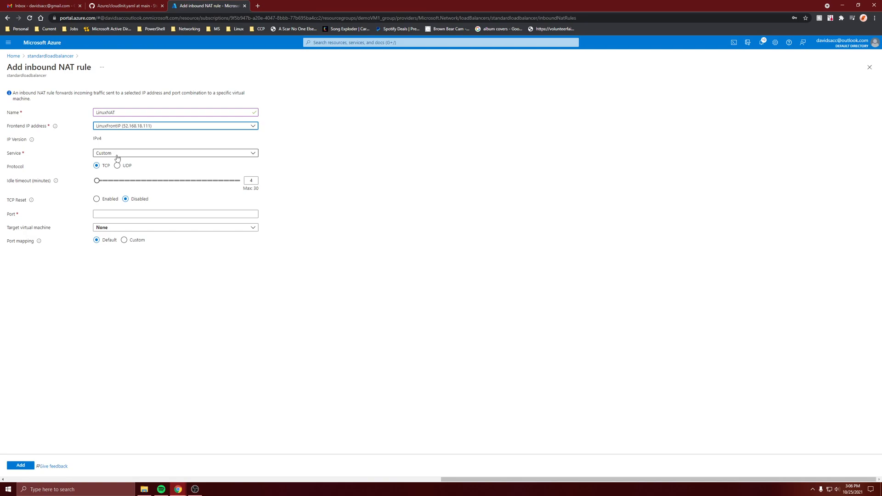
{"action": "left_click", "coordinate": [115, 216]}
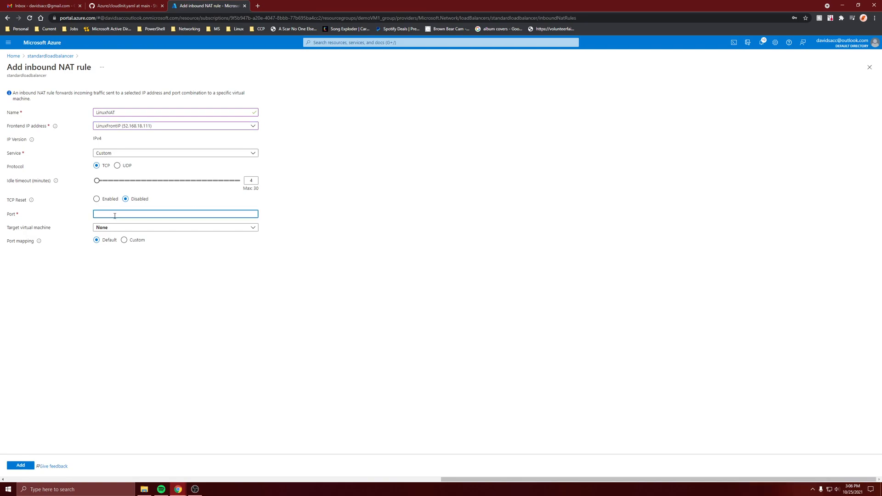
{"action": "type", "text": "4002"}
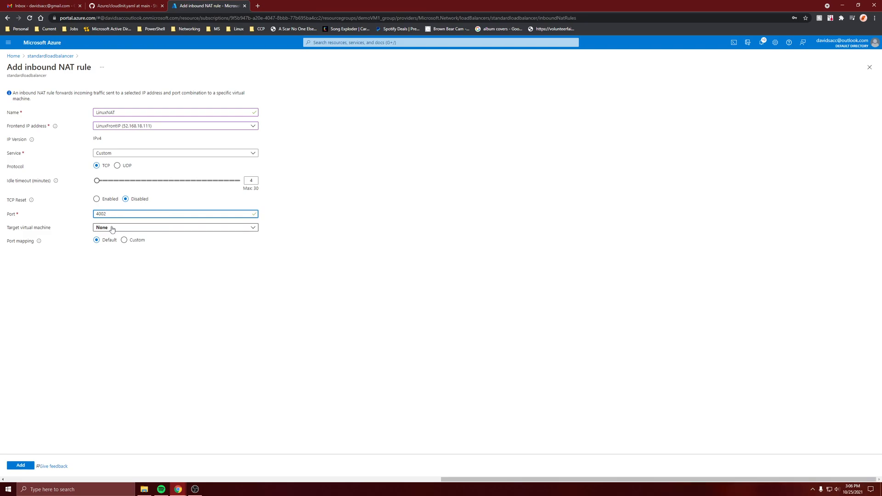
Target the NAT rule at linuxVM1 through ipconfig1, with custom port mapping to target port 22.
{"action": "left_click", "coordinate": [106, 229]}
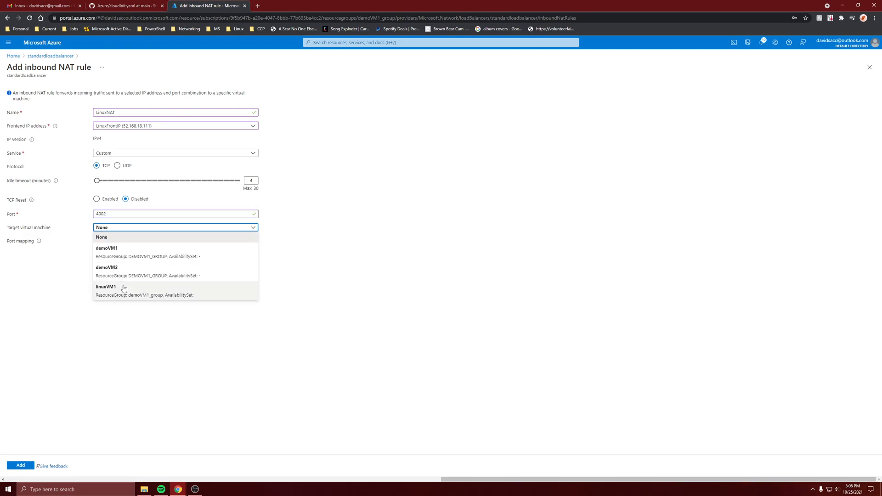
{"action": "left_click", "coordinate": [124, 288]}
{"action": "left_click", "coordinate": [112, 248]}
{"action": "left_click", "coordinate": [112, 257]}
{"action": "left_click", "coordinate": [131, 260]}
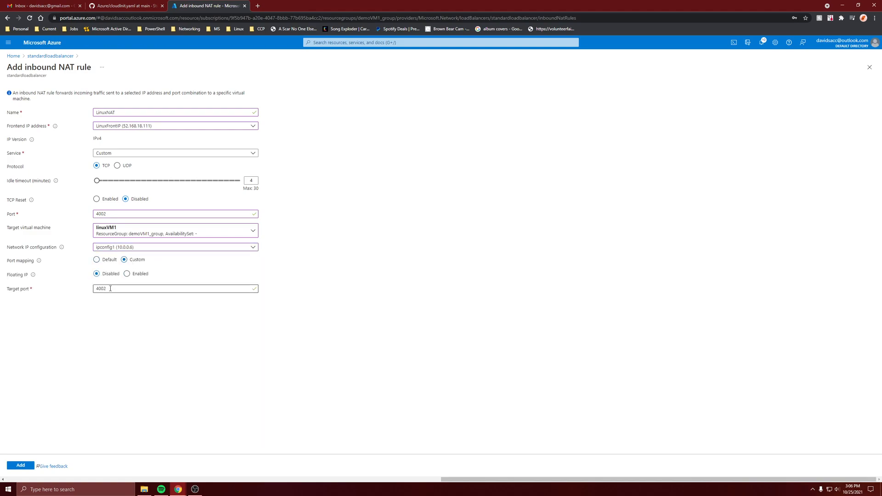
{"action": "double_click", "coordinate": [105, 289]}
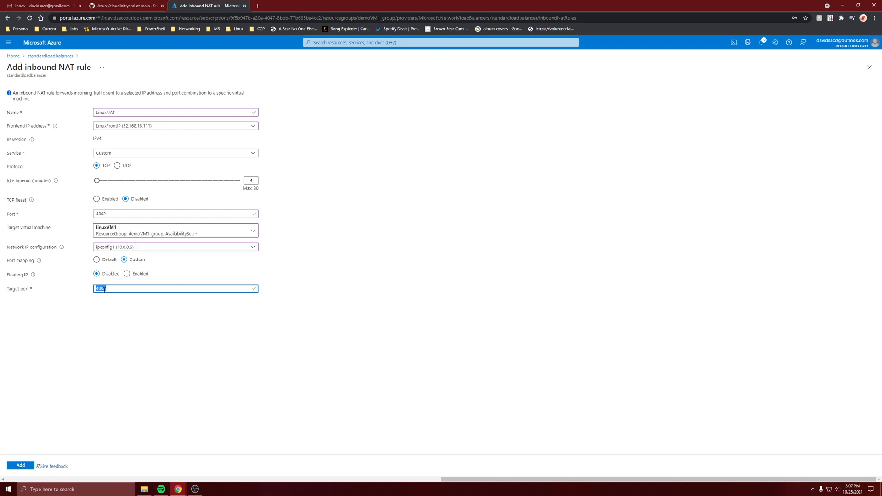
{"action": "type", "text": "22"}
{"action": "left_click", "coordinate": [71, 360]}
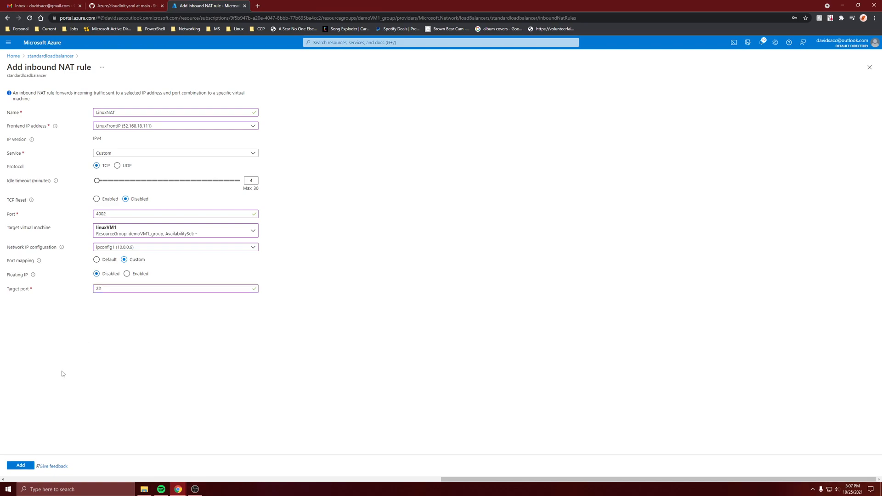
Add the LinuxNAT inbound NAT rule and copy its frontend IP address from the rules list.
{"action": "left_click", "coordinate": [21, 465]}
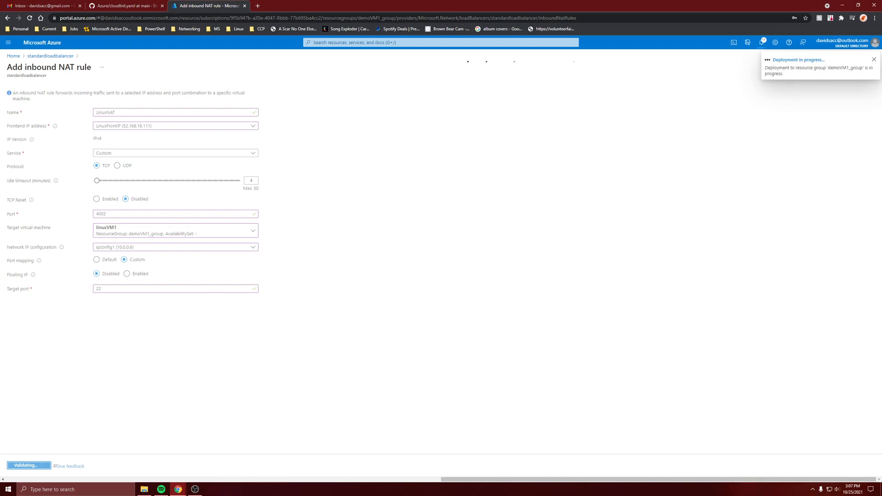
{"action": "left_click", "coordinate": [298, 228]}
{"action": "left_click_drag", "start_coordinate": [297, 151], "coordinate": [257, 153]}
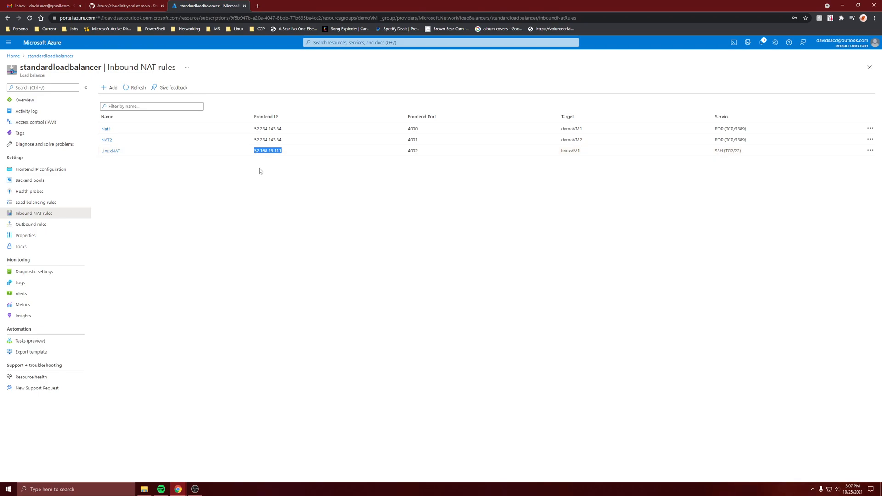
{"action": "left_click", "coordinate": [285, 229]}
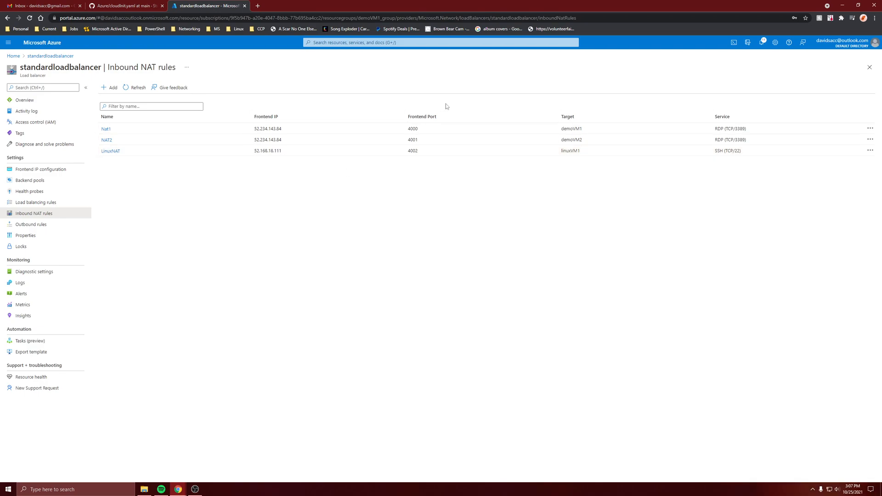
Find PuTTY on the computer and switch to it for an SSH connection.
{"action": "left_click", "coordinate": [69, 490]}
{"action": "type", "text": "p[u"}
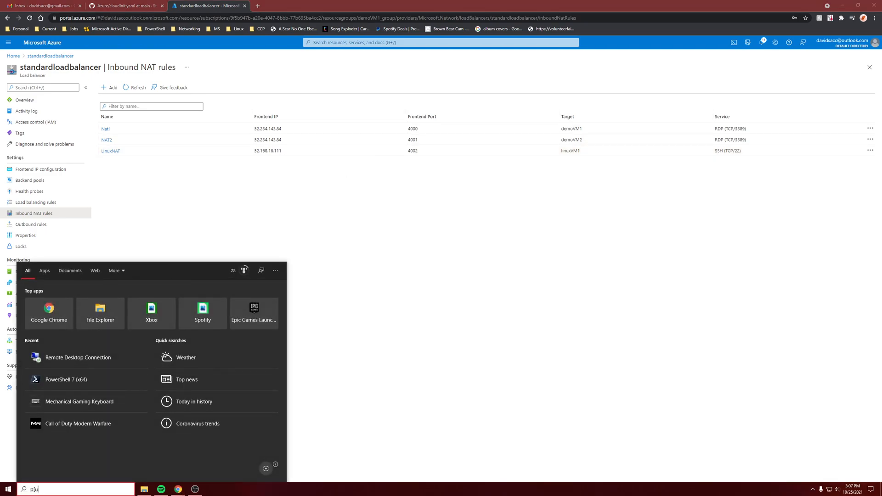
{"action": "key", "text": "BackSpace"}
{"action": "key", "text": "BackSpace"}
{"action": "type", "text": "utt"}
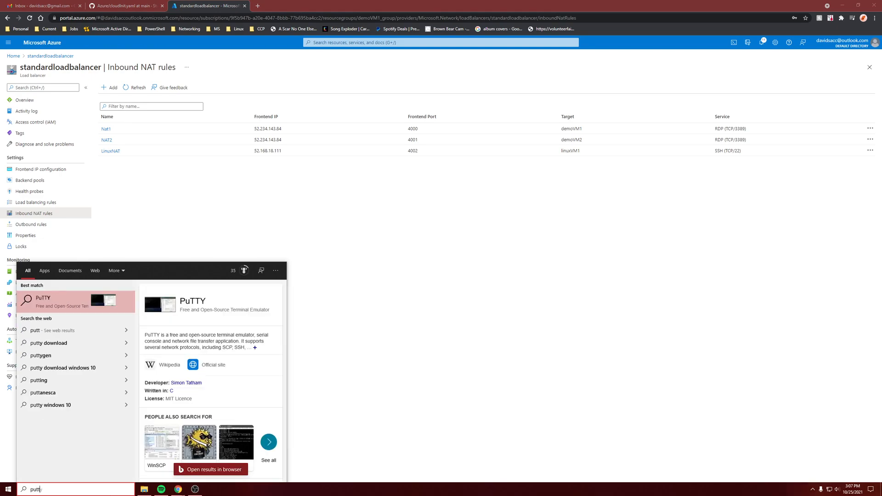
{"action": "type", "text": "y"}
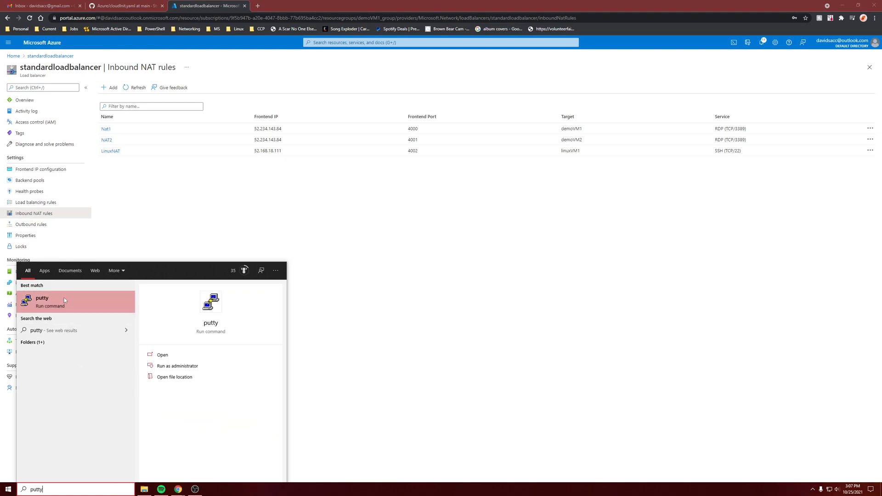
{"action": "left_click", "coordinate": [81, 307]}
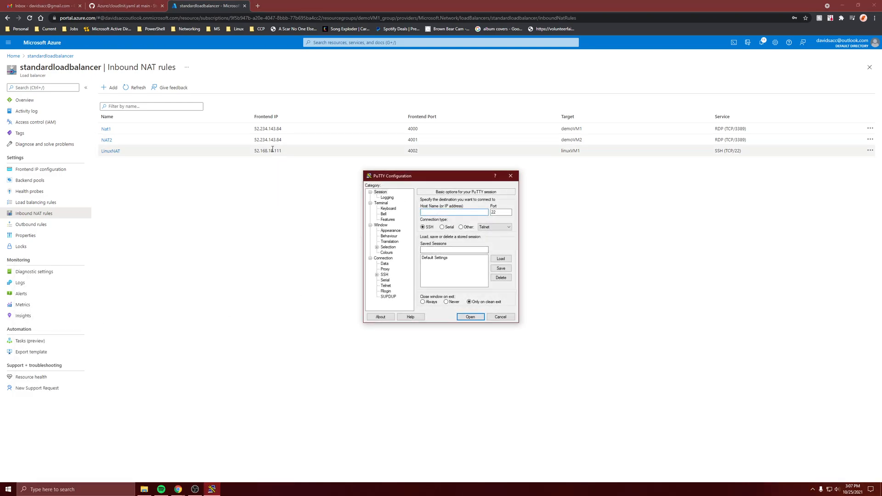
Open an SSH session to host 52.168.18.111 on port 4002 and accept the server's host key.
{"action": "key", "text": "ctrl+v"}
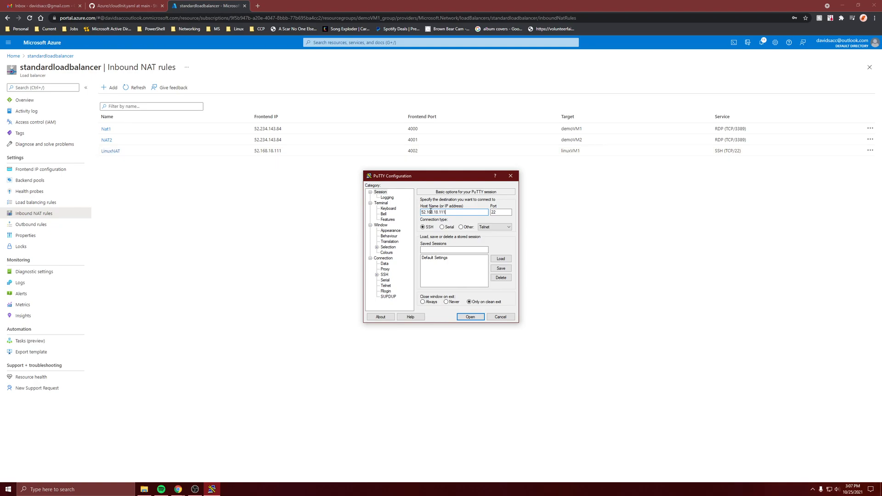
{"action": "double_click", "coordinate": [494, 212]}
{"action": "type", "text": "400"}
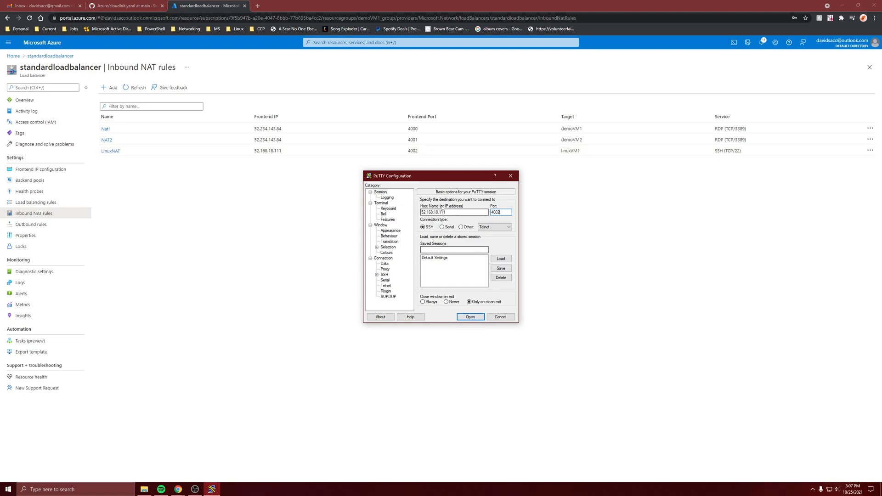
{"action": "left_click", "coordinate": [464, 318]}
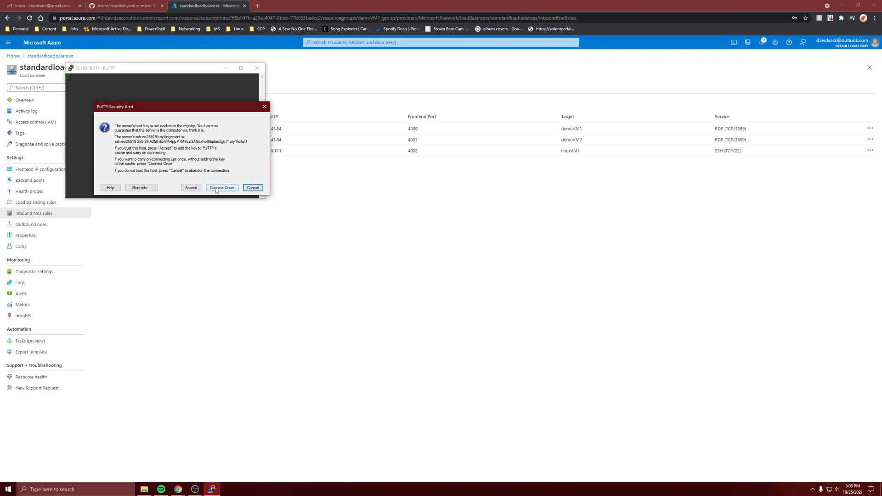
{"action": "left_click", "coordinate": [189, 188]}
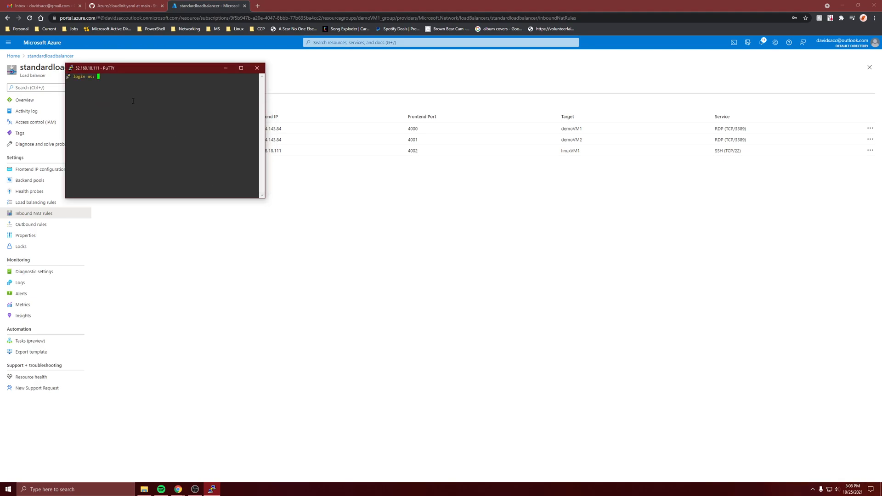
Log in to linuxVM1 with the administrator's username and account password, and clear the terminal.
{"action": "type", "text": "david"}
{"action": "key", "text": "Return"}
{"action": "key", "text": "Return"}
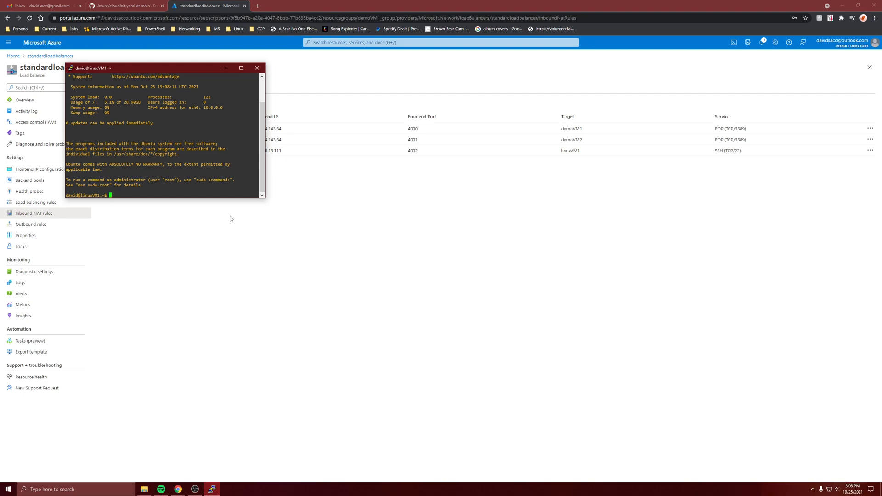
{"action": "type", "text": "clear"}
{"action": "key", "text": "Return"}
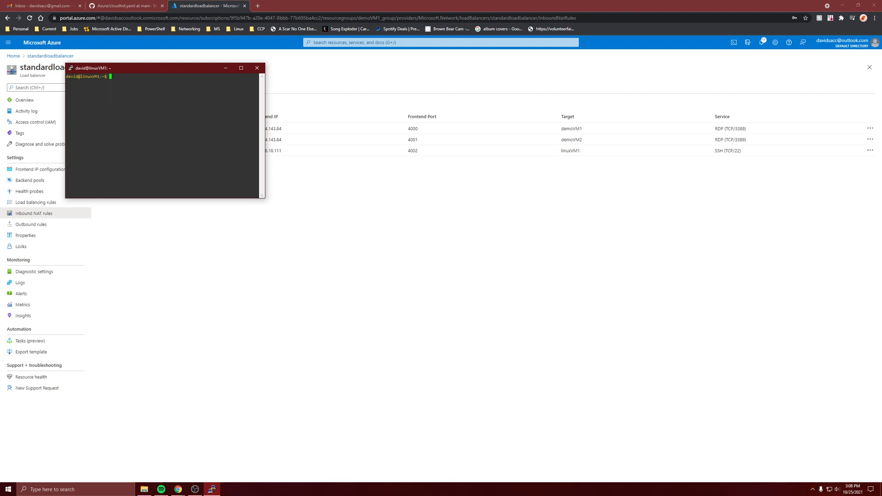
List the contents of the home directory on linuxVM1 with ls.
{"action": "key", "text": "alt+Tab"}
{"action": "left_click", "coordinate": [119, 100]}
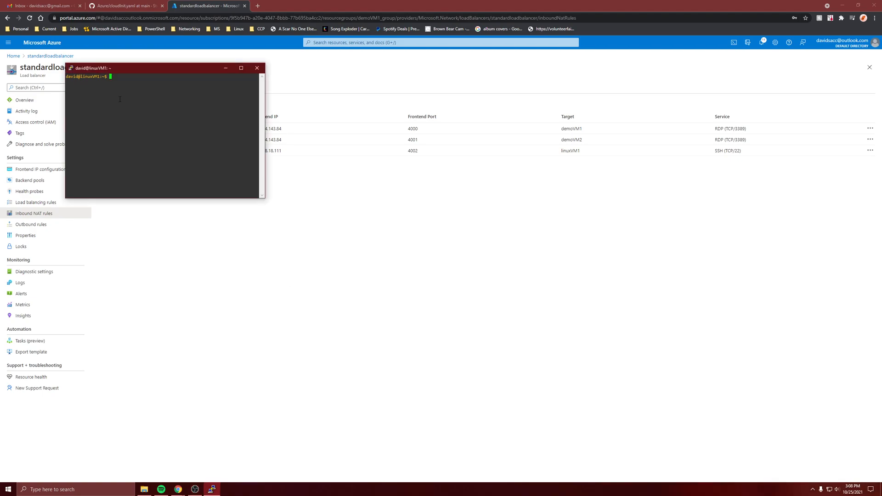
{"action": "type", "text": "ls"}
{"action": "key", "text": "Return"}
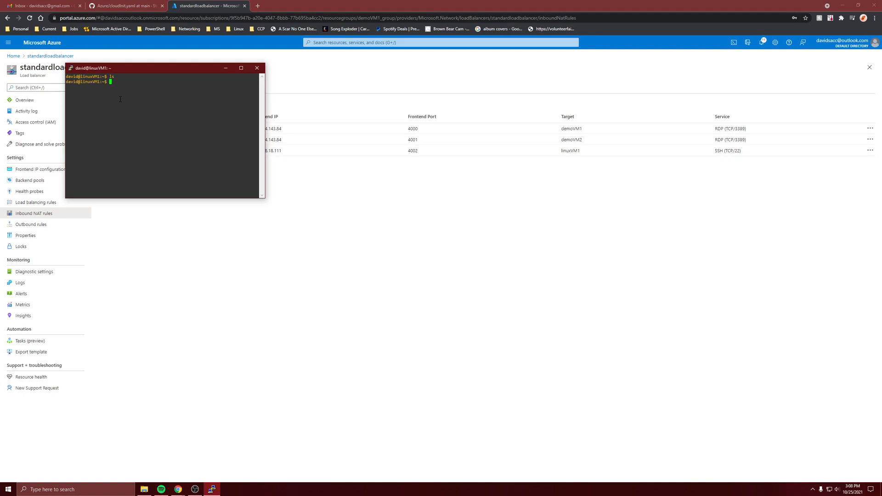
{"action": "key", "text": "BackSpace"}
{"action": "key", "text": "BackSpace"}
{"action": "key", "text": "BackSpace"}
{"action": "key", "text": "BackSpace"}
{"action": "key", "text": "BackSpace"}
Close the PuTTY session to linuxVM1 and confirm the exit.
{"action": "left_click_drag", "start_coordinate": [213, 73], "coordinate": [282, 136]}
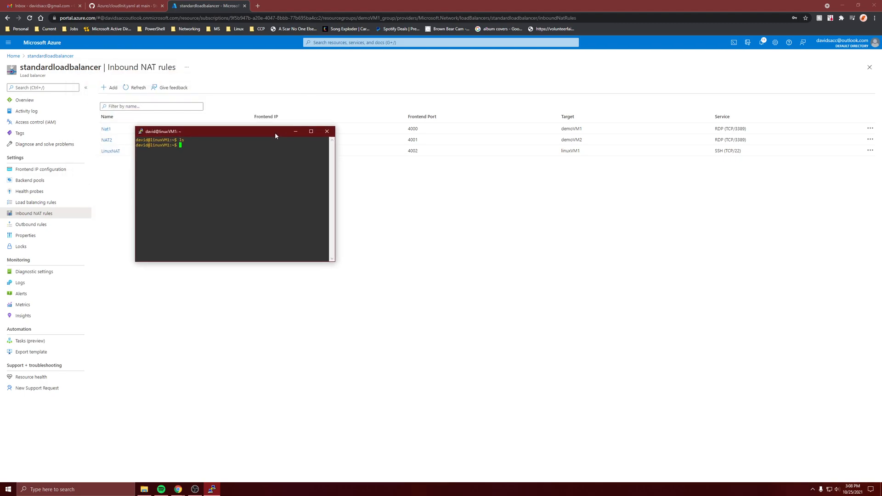
{"action": "left_click", "coordinate": [331, 131]}
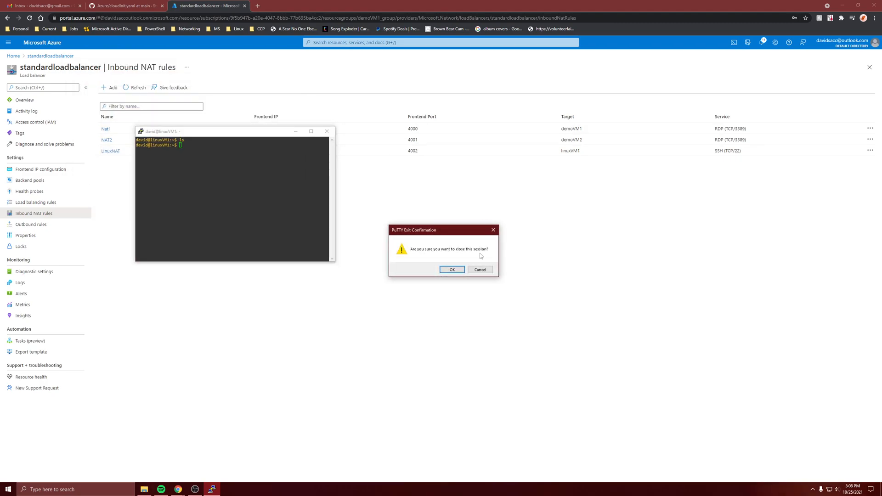
{"action": "left_click", "coordinate": [452, 270]}
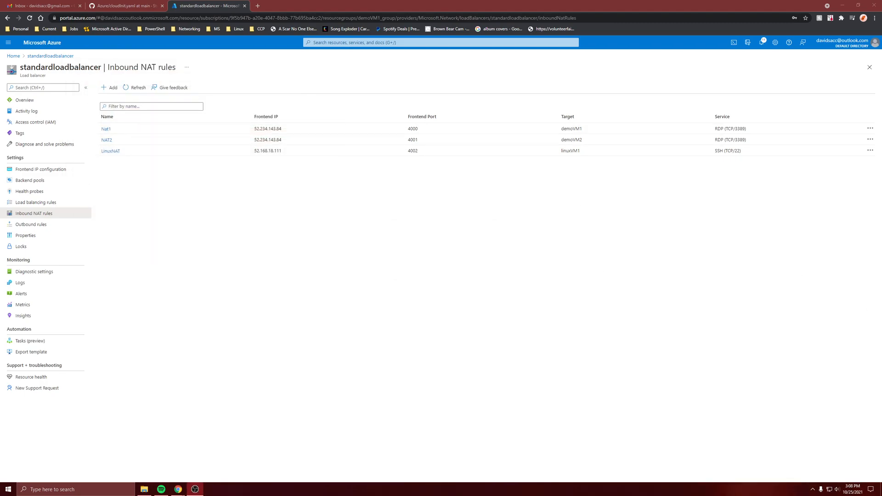